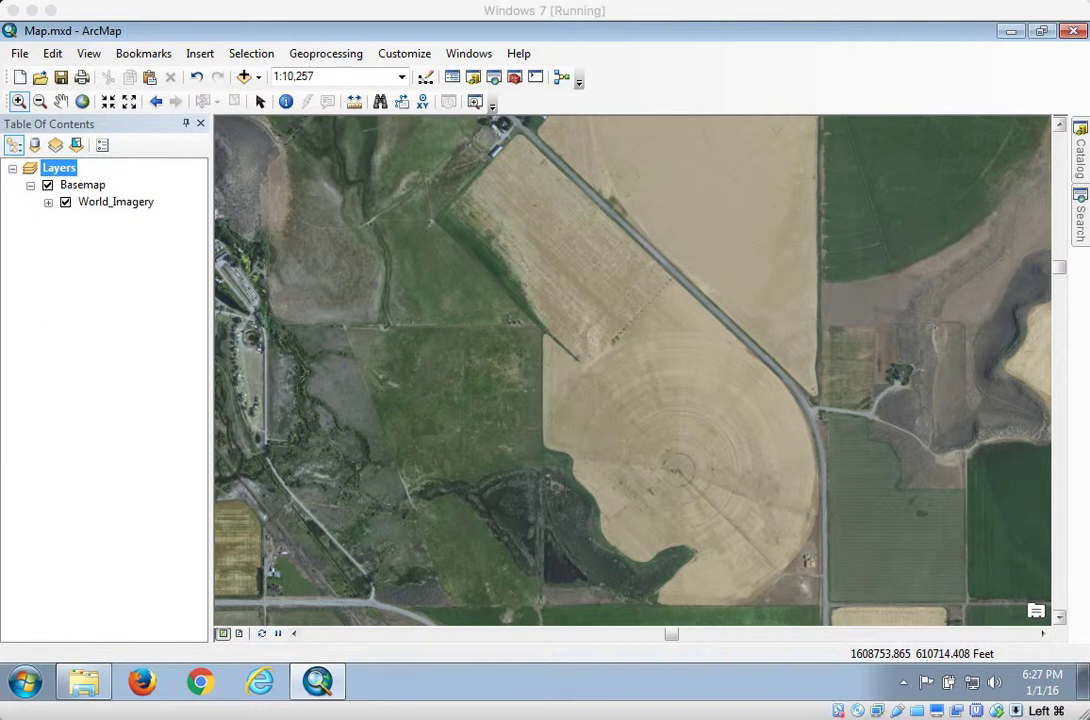
Add the 00001D5C.shp shapefile from C:\temp\ProducerField_7516_YieldMapShape to the map and dismiss the coordinate system warning
click(1083, 148)
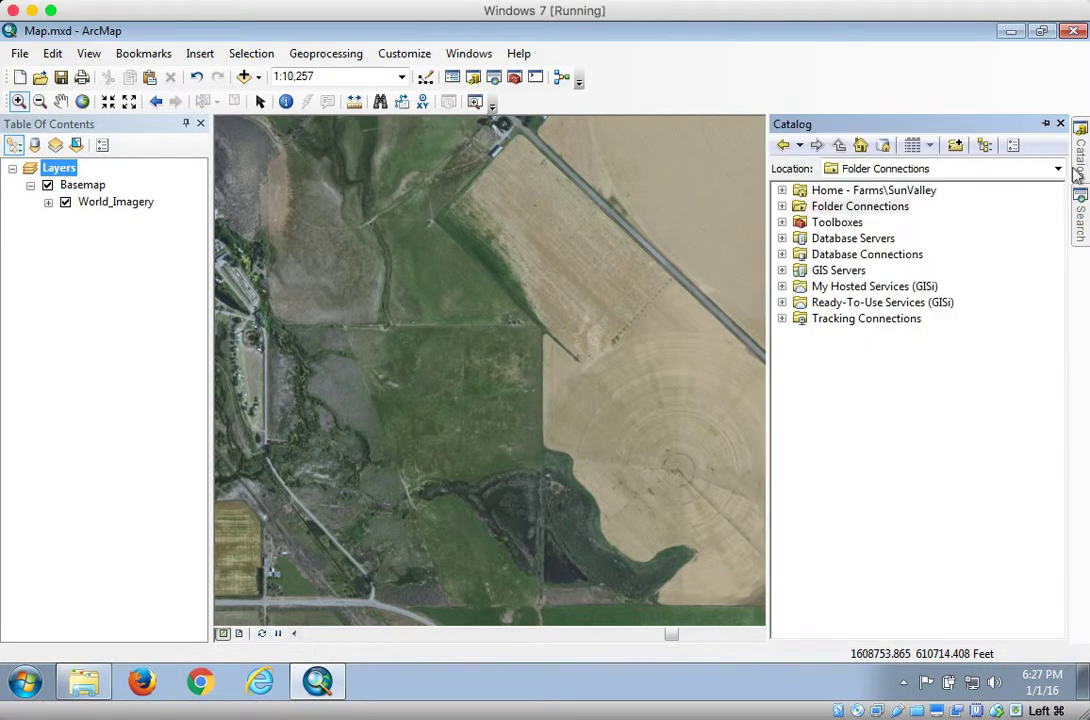
click(783, 207)
click(800, 222)
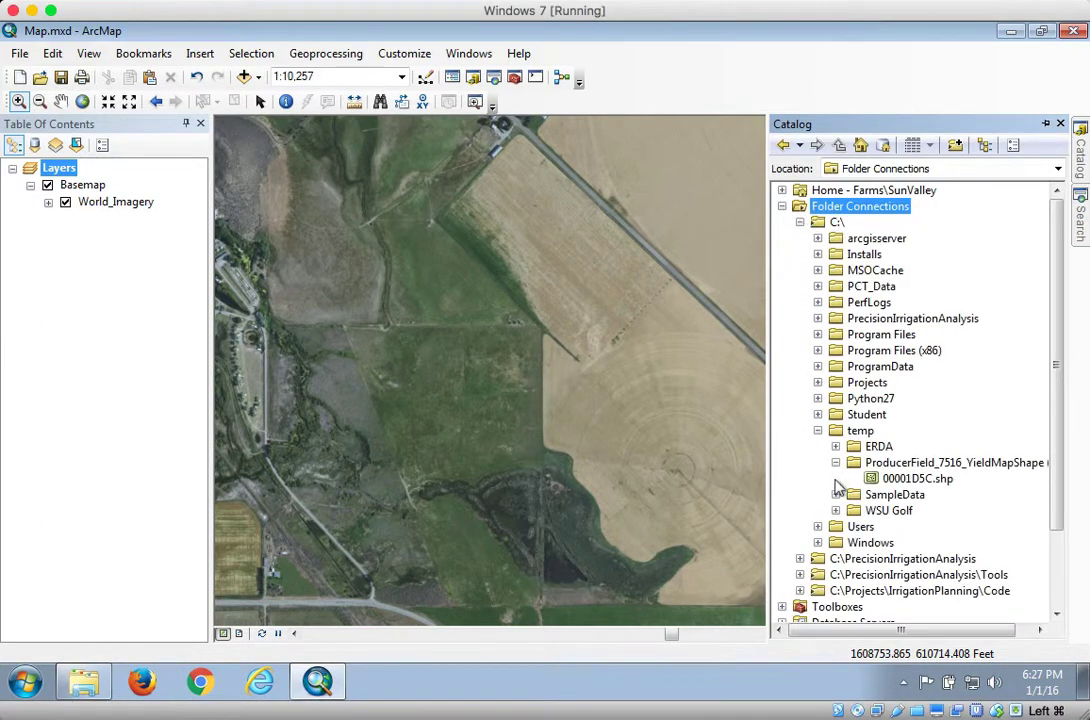
drag(917, 479, 645, 427)
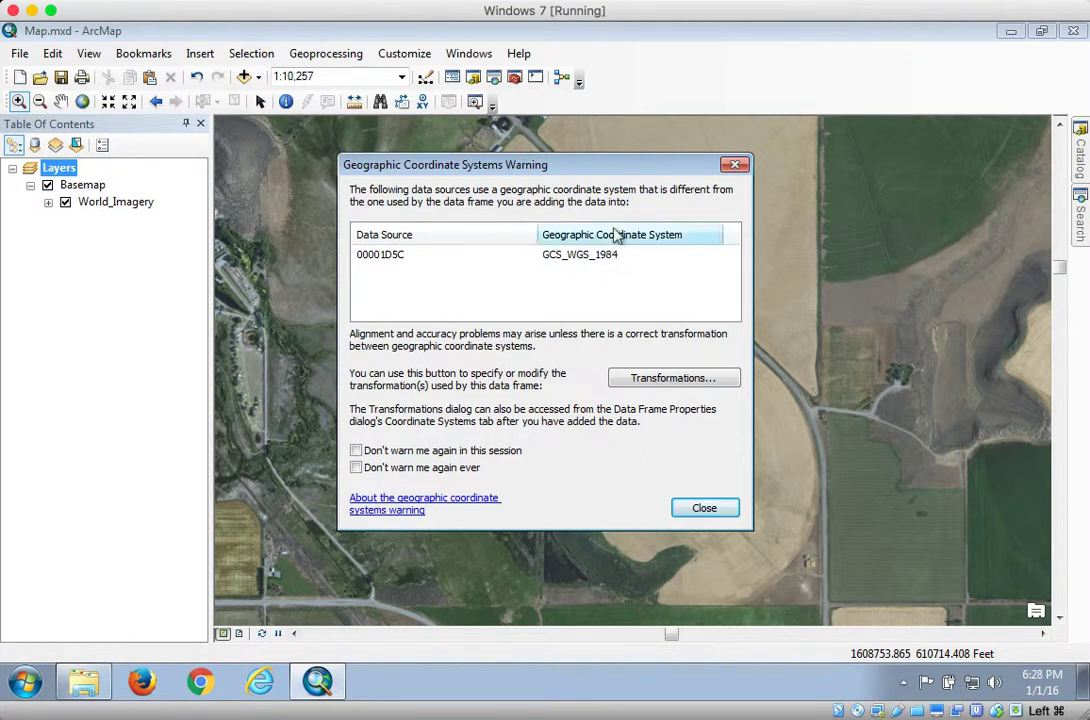
drag(602, 172, 343, 242)
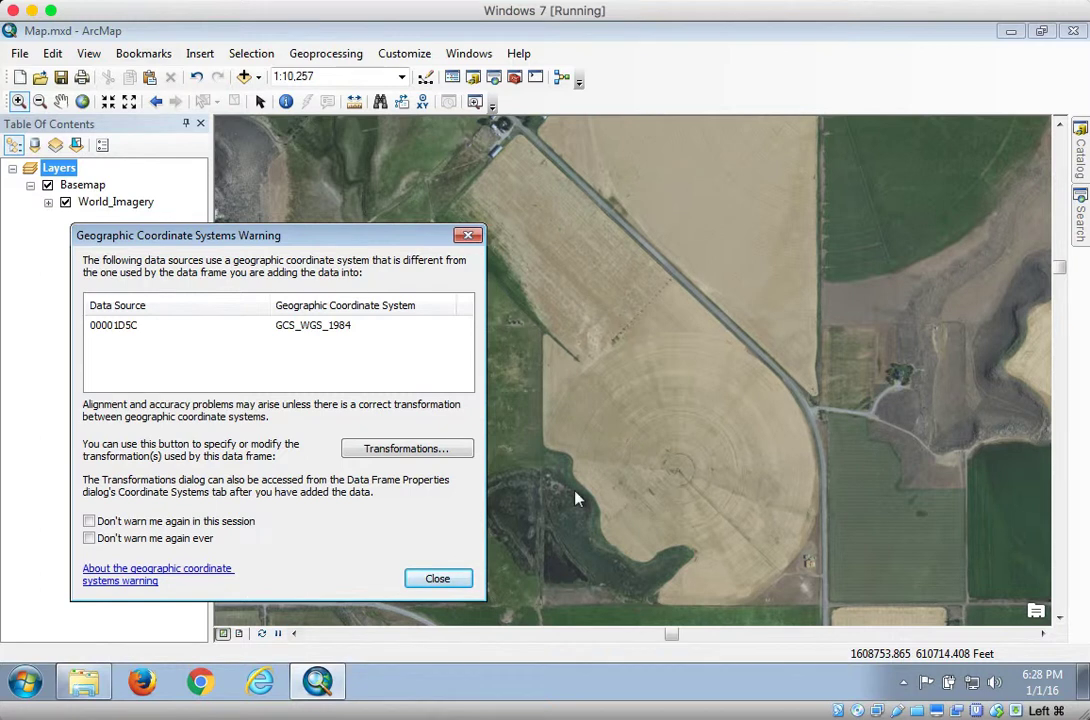
click(461, 584)
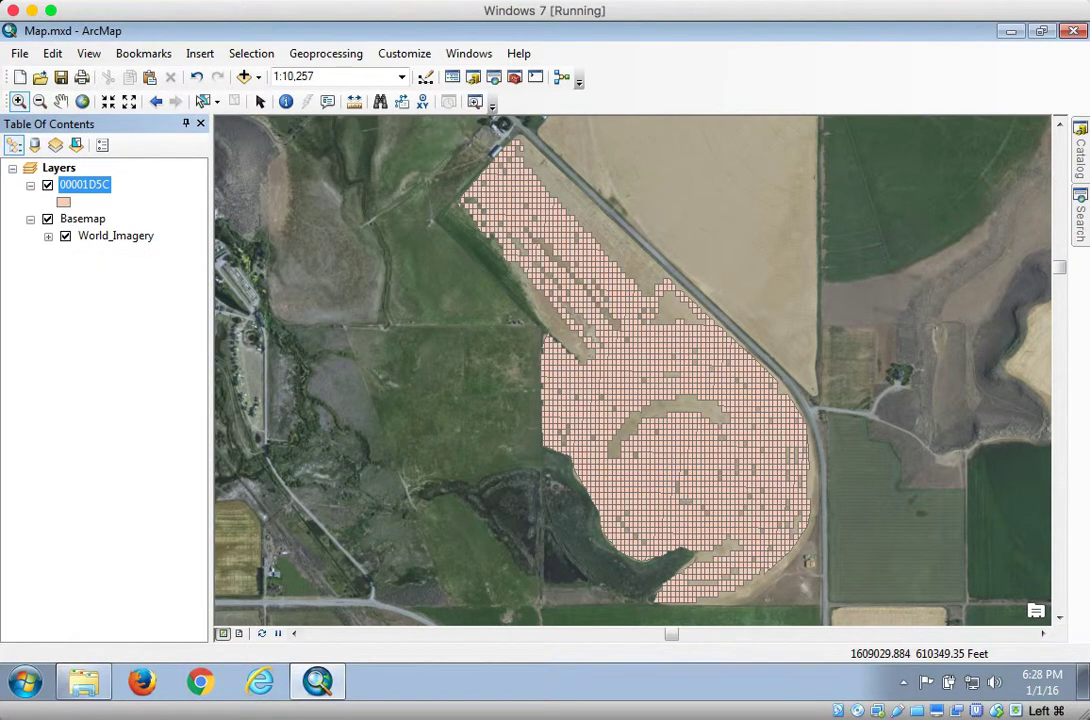
Browse the catalog to the Farms\SunValley folder under C:\PrecisionIrrigationAnalysis
click(482, 103)
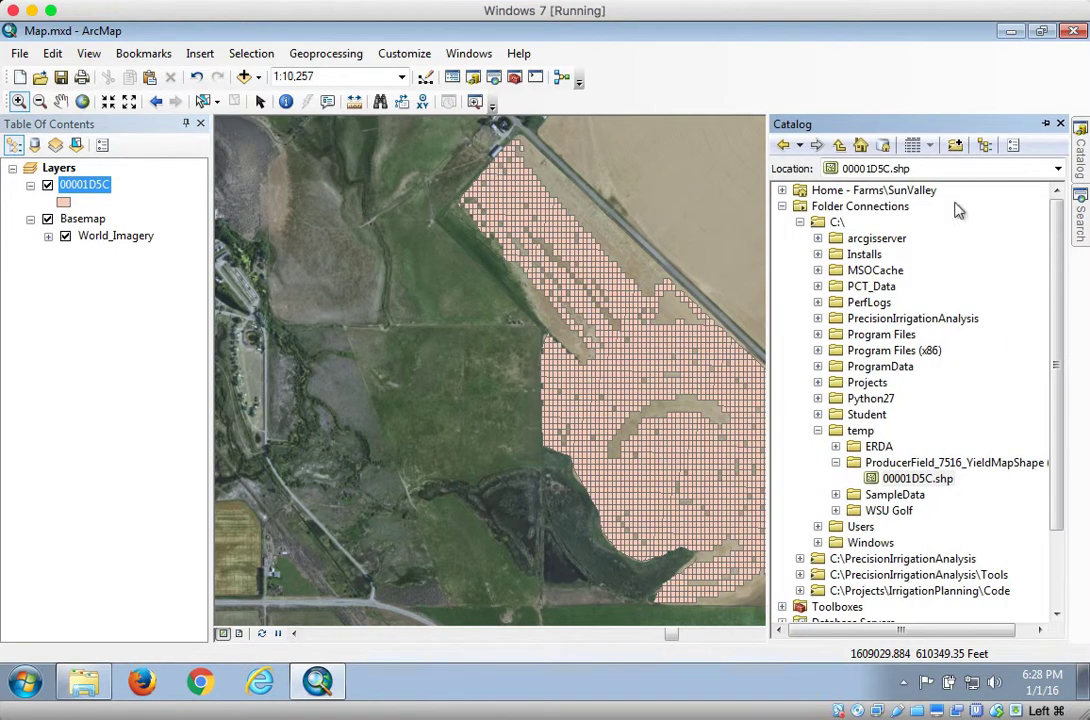
click(800, 222)
click(800, 238)
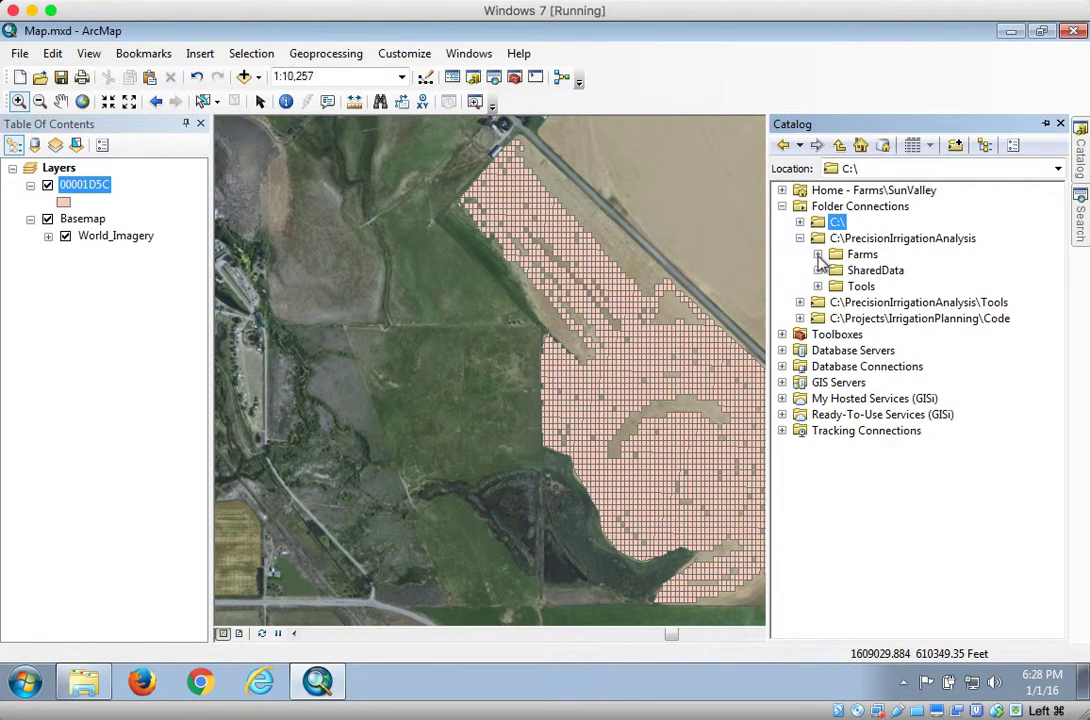
click(817, 255)
click(876, 288)
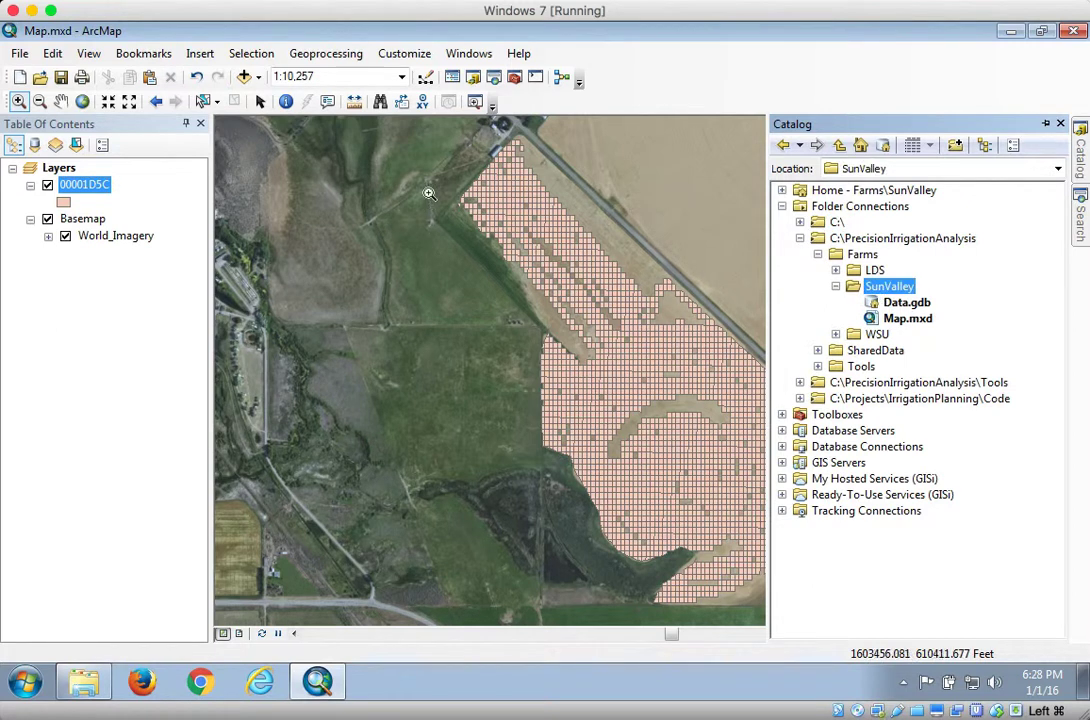
Inspect the coordinate system of the Layers data frame without changing it
click(58, 170)
right_click(58, 170)
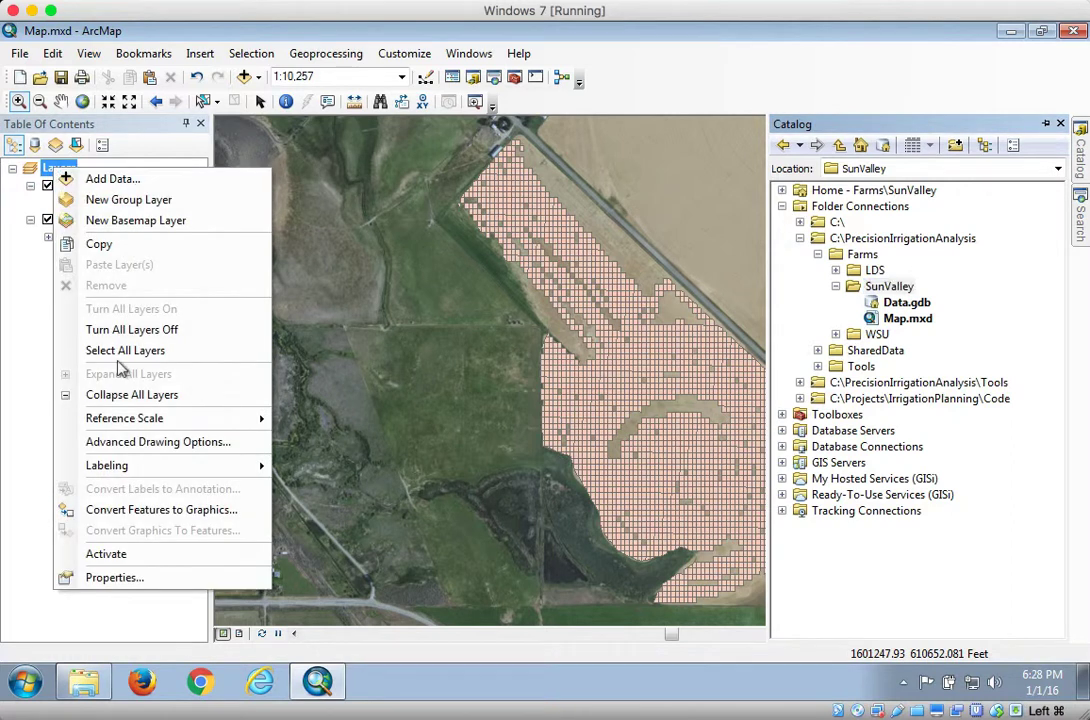
click(130, 577)
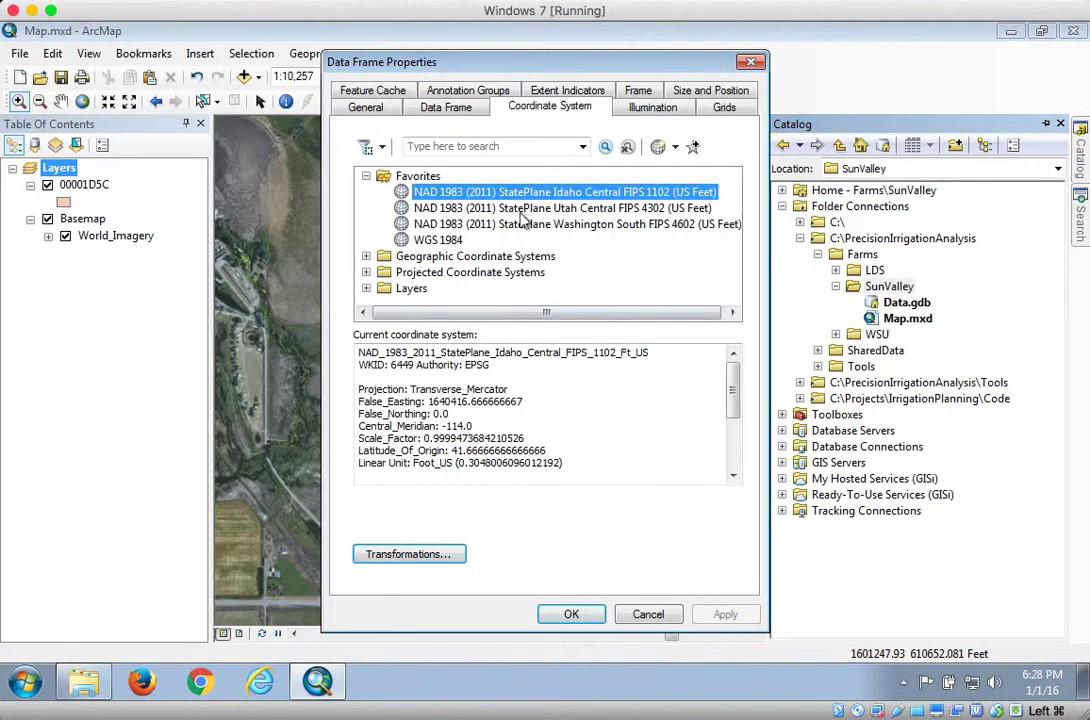
click(648, 614)
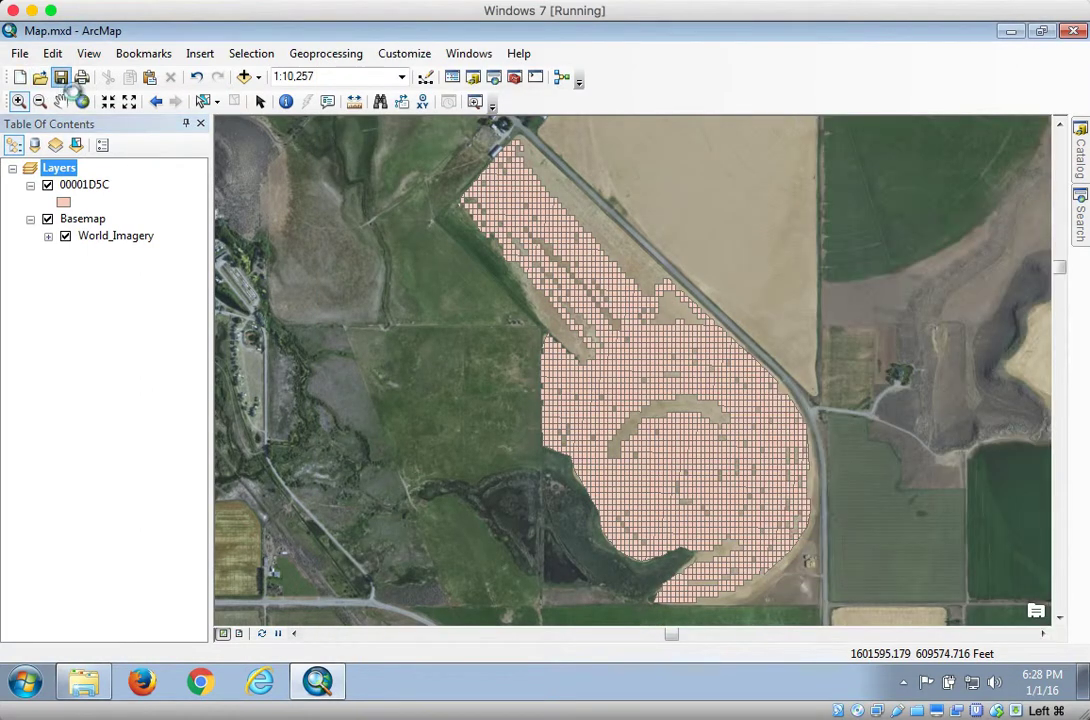
Search the tools for poly to point, open Feature To Point, and set its input features to 00001D5C
click(1080, 155)
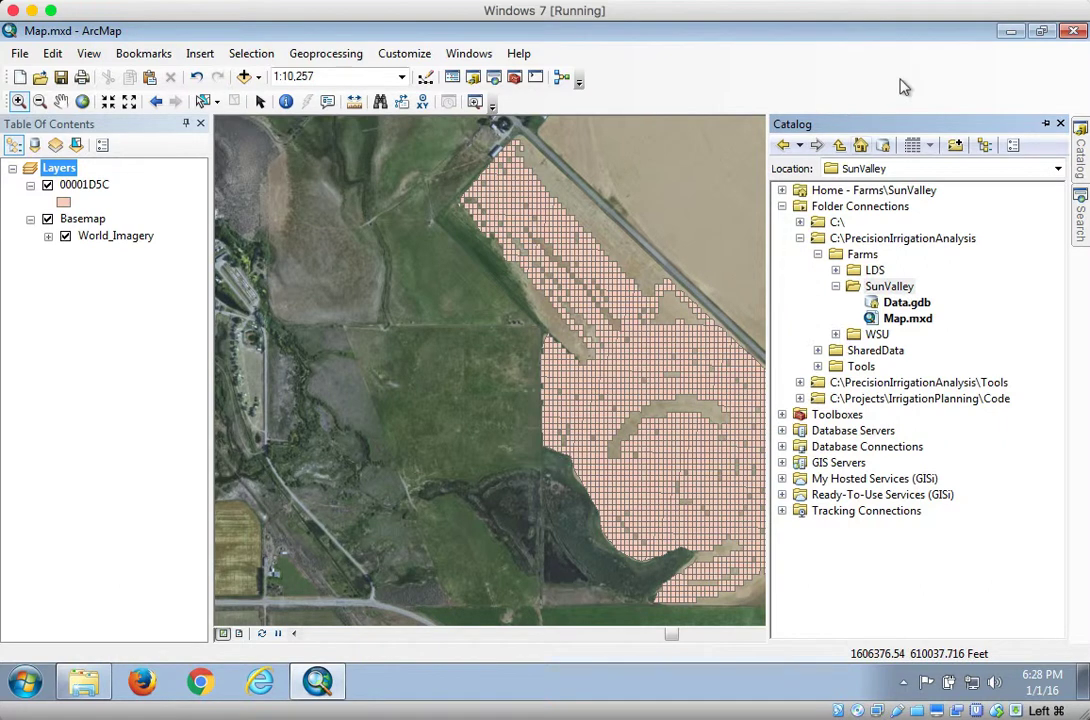
click(800, 238)
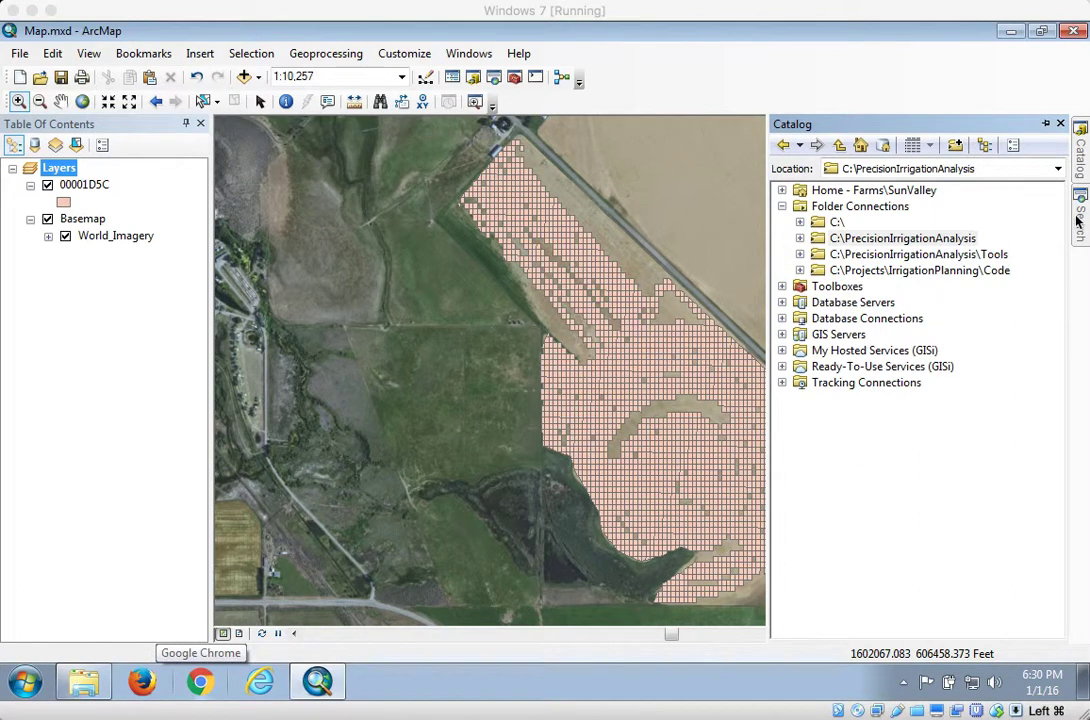
click(783, 287)
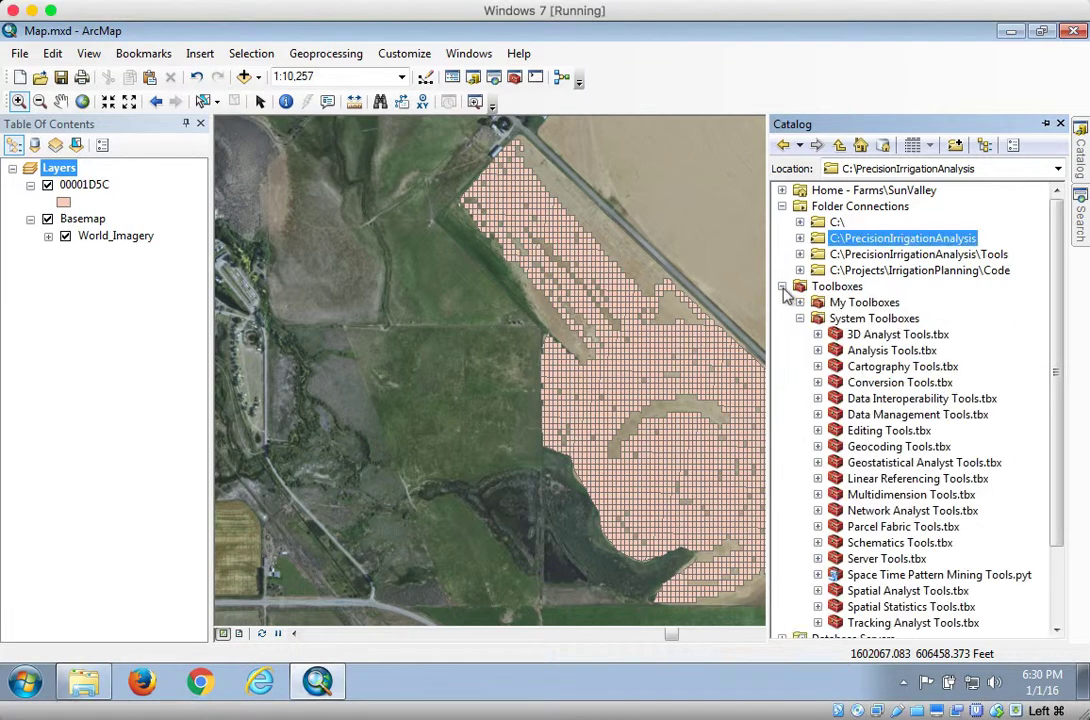
click(800, 318)
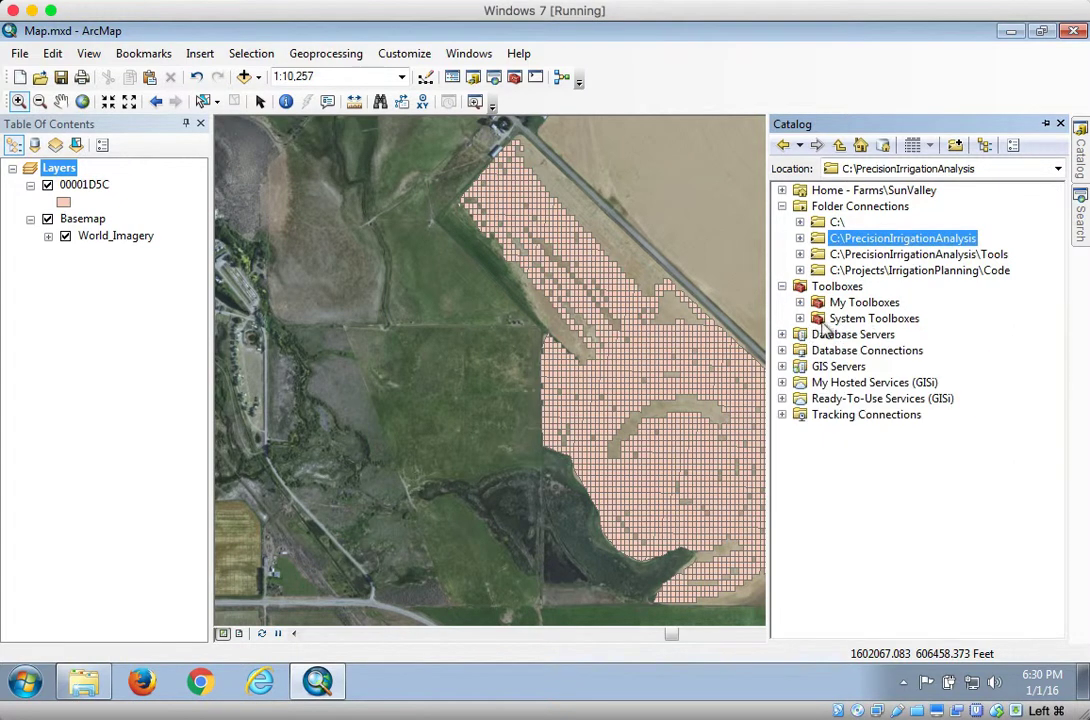
click(800, 318)
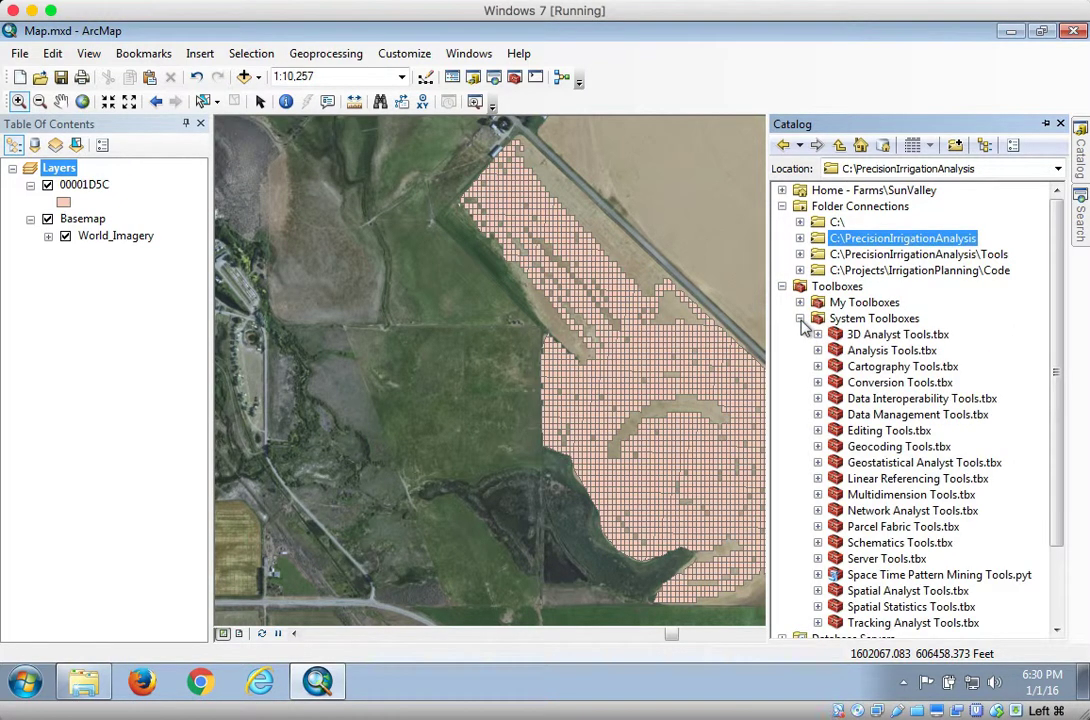
click(800, 318)
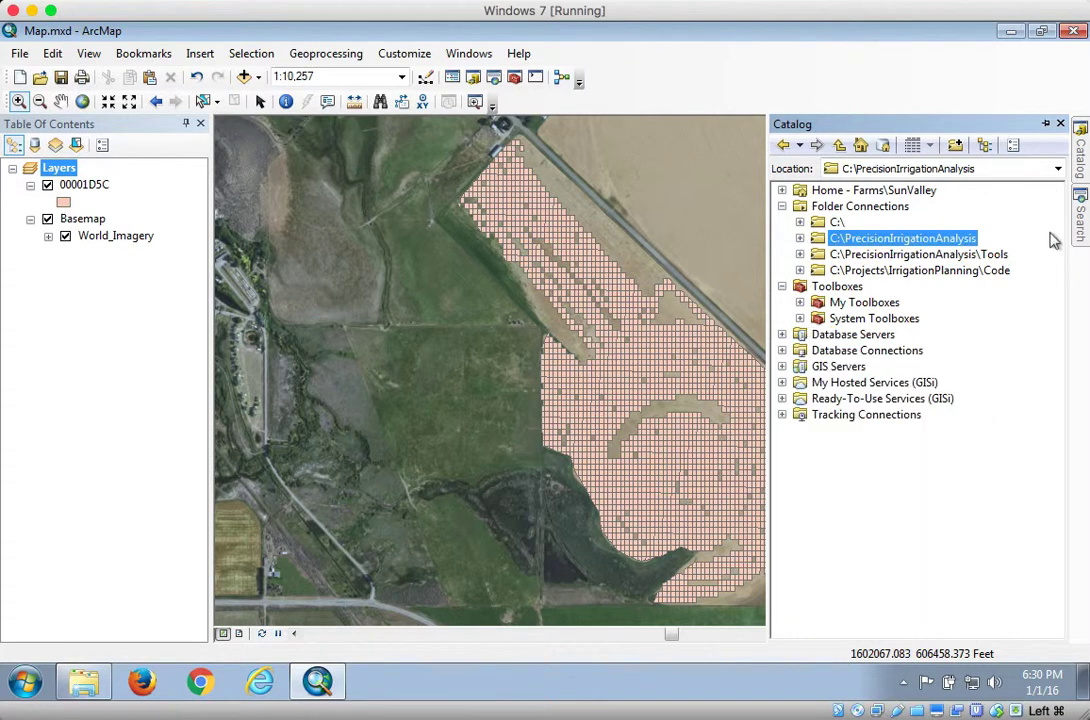
key(ctrl+f)
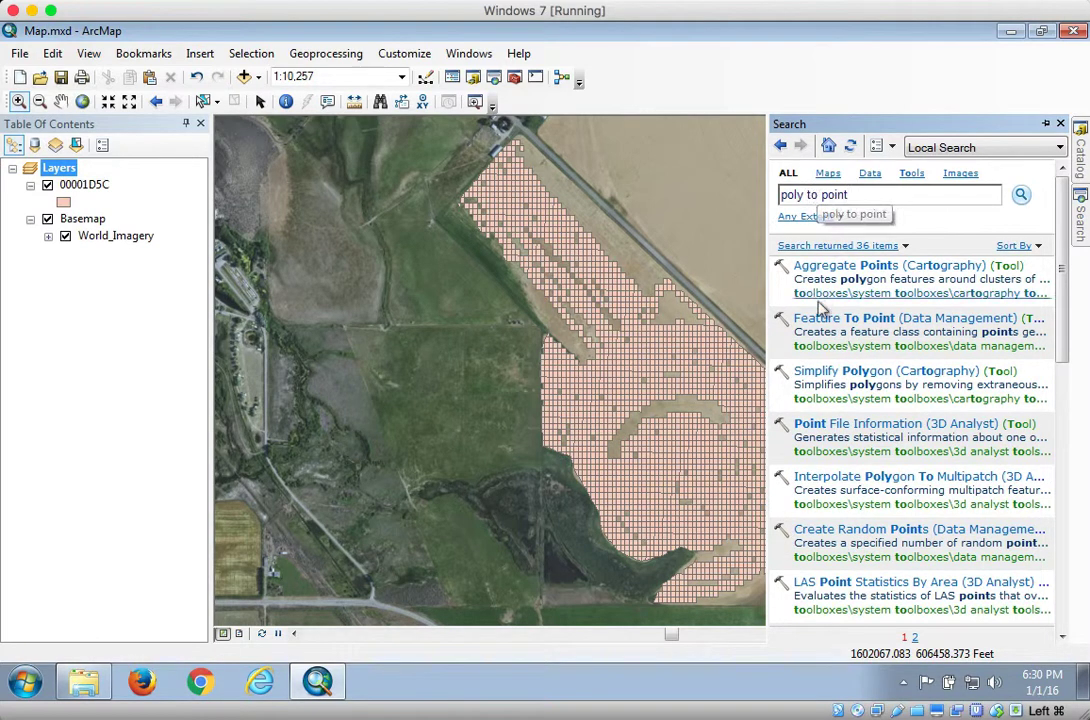
click(877, 320)
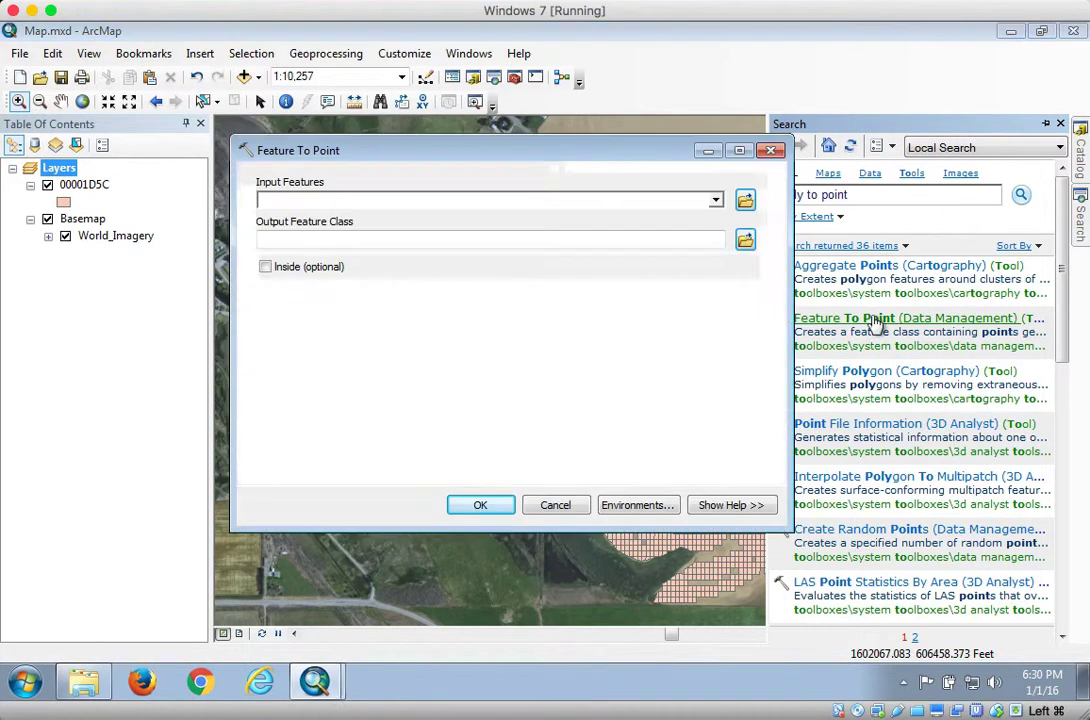
click(715, 200)
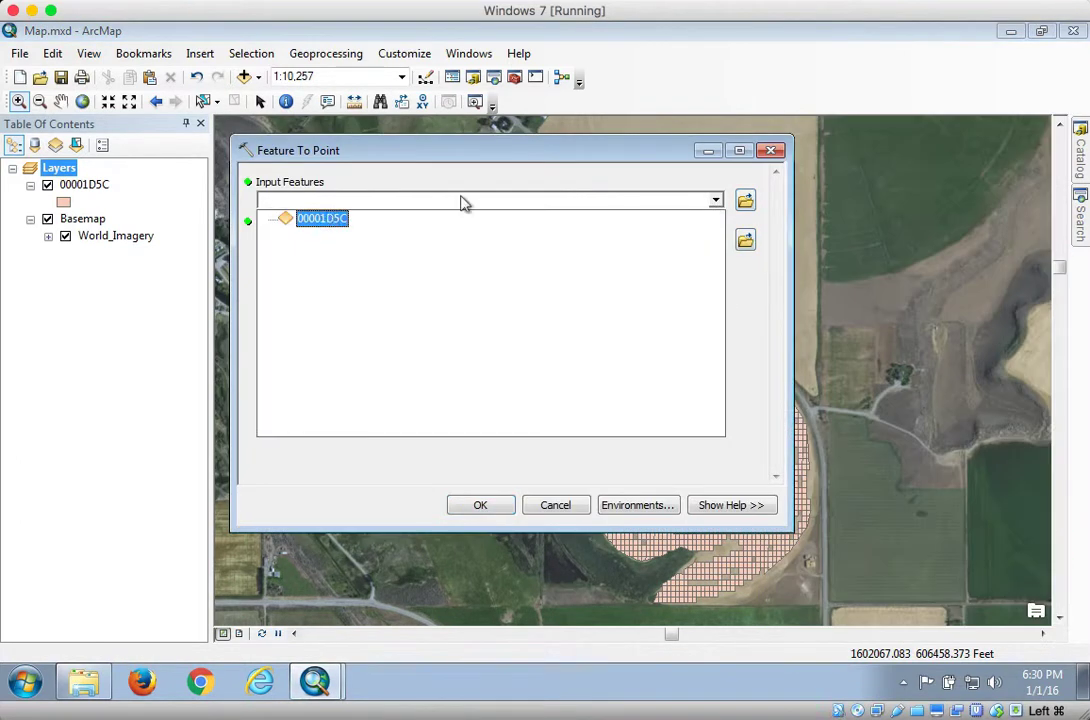
click(330, 219)
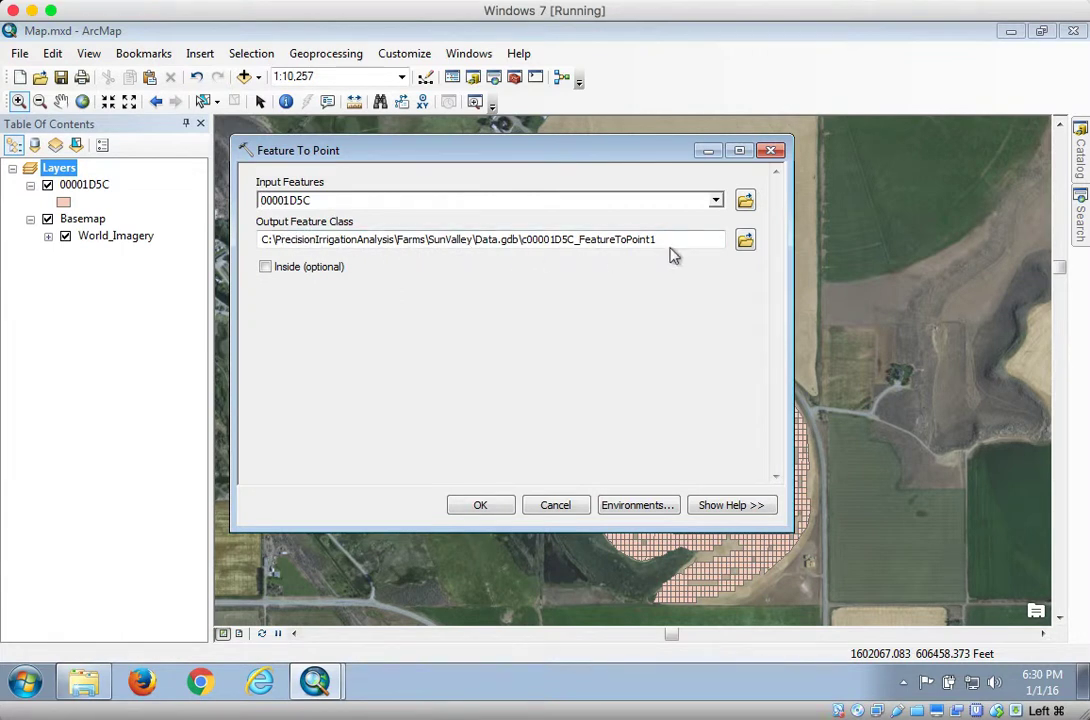
Browse to Data.gdb in Farms\SunValley and name the output feature class Yield
click(745, 240)
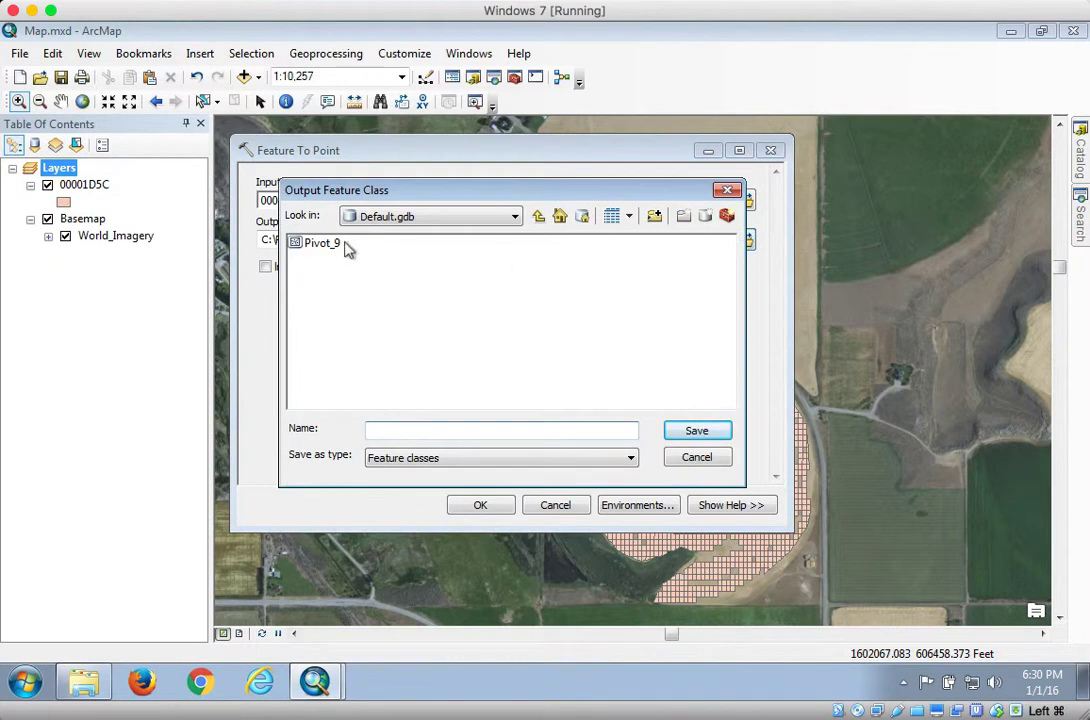
click(460, 218)
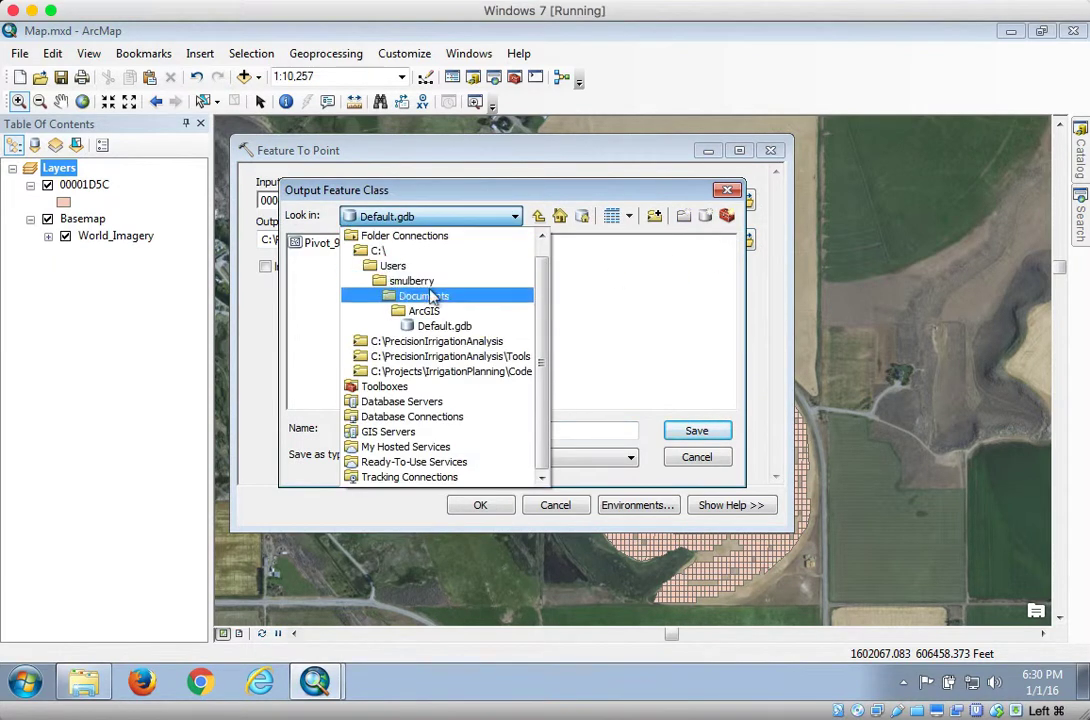
click(376, 250)
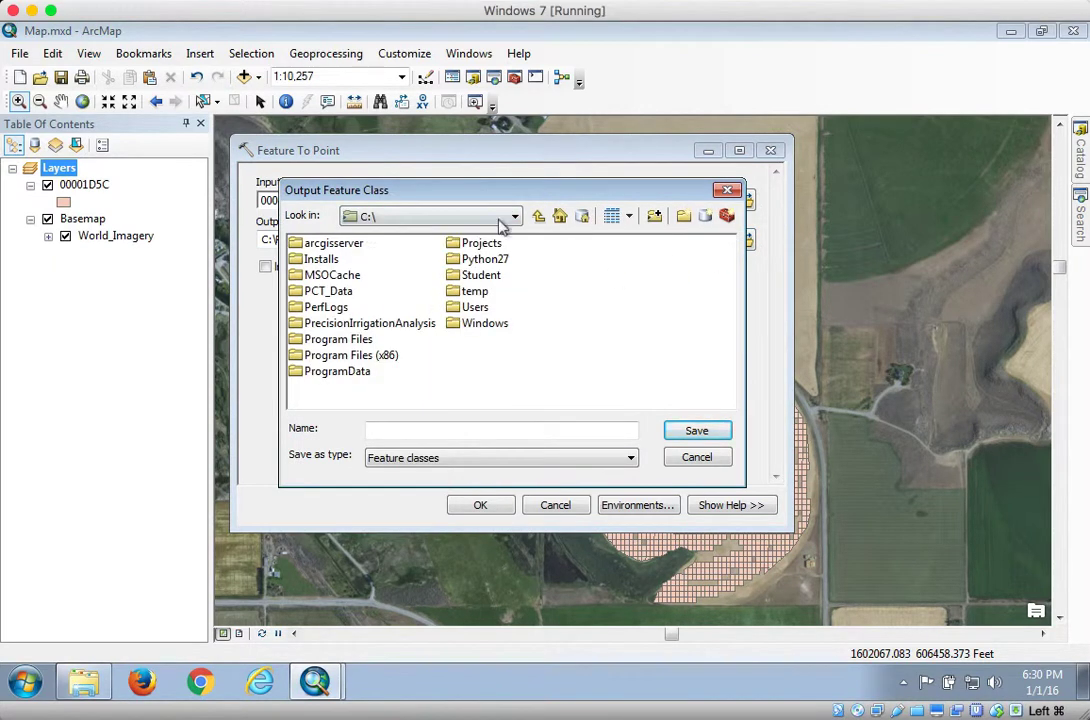
click(500, 224)
click(418, 280)
click(326, 246)
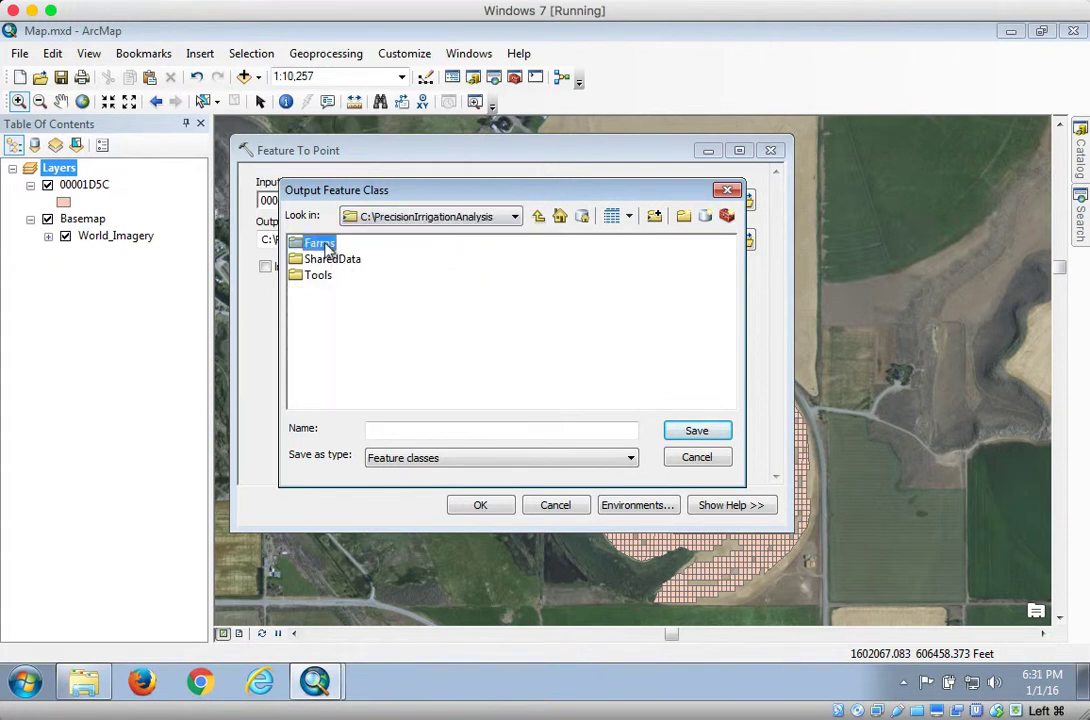
double_click(326, 246)
double_click(332, 259)
double_click(327, 250)
click(440, 431)
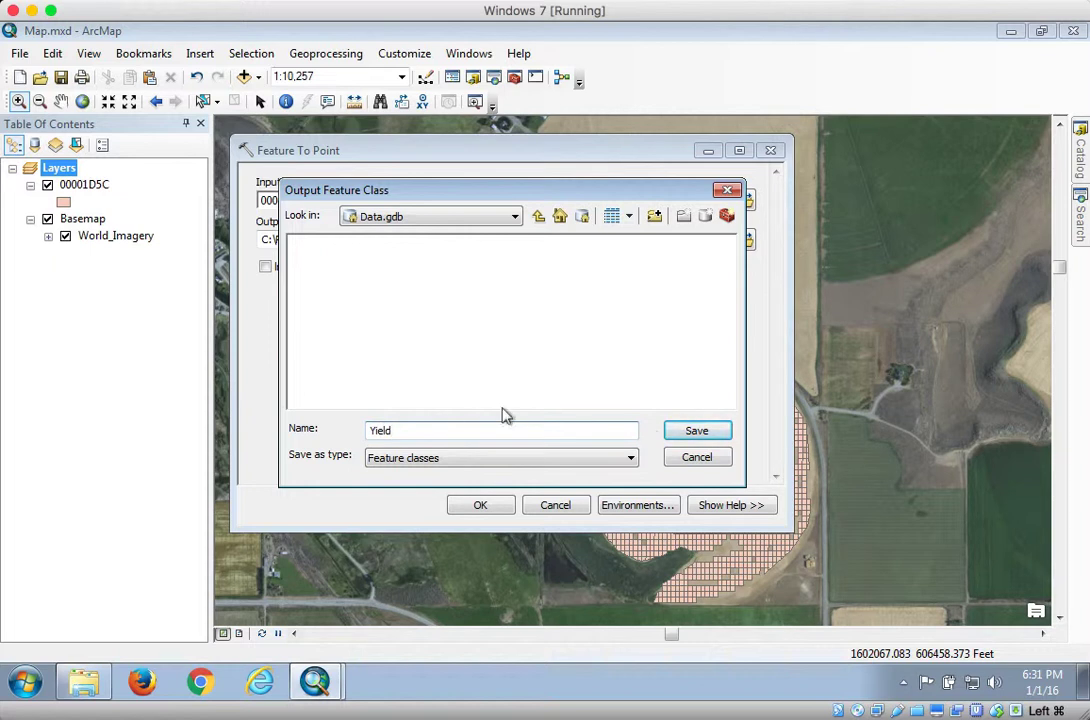
click(706, 435)
Rename the output feature class to Yield_Point and run the Feature To Point tool
click(580, 247)
text(_Point)
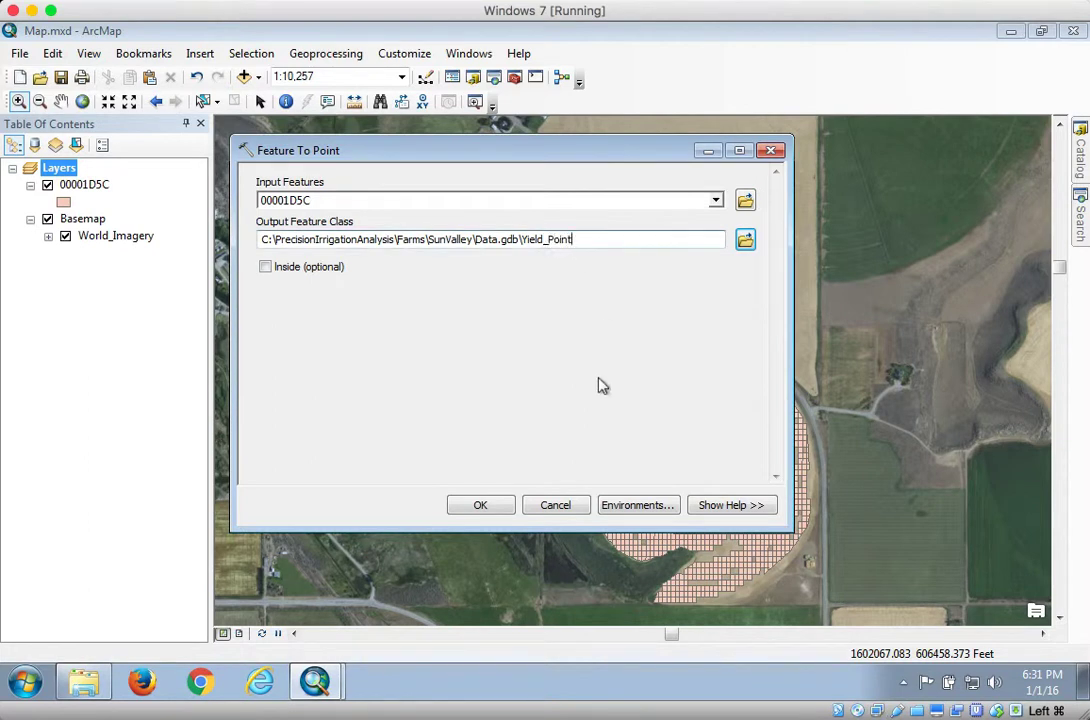
click(480, 507)
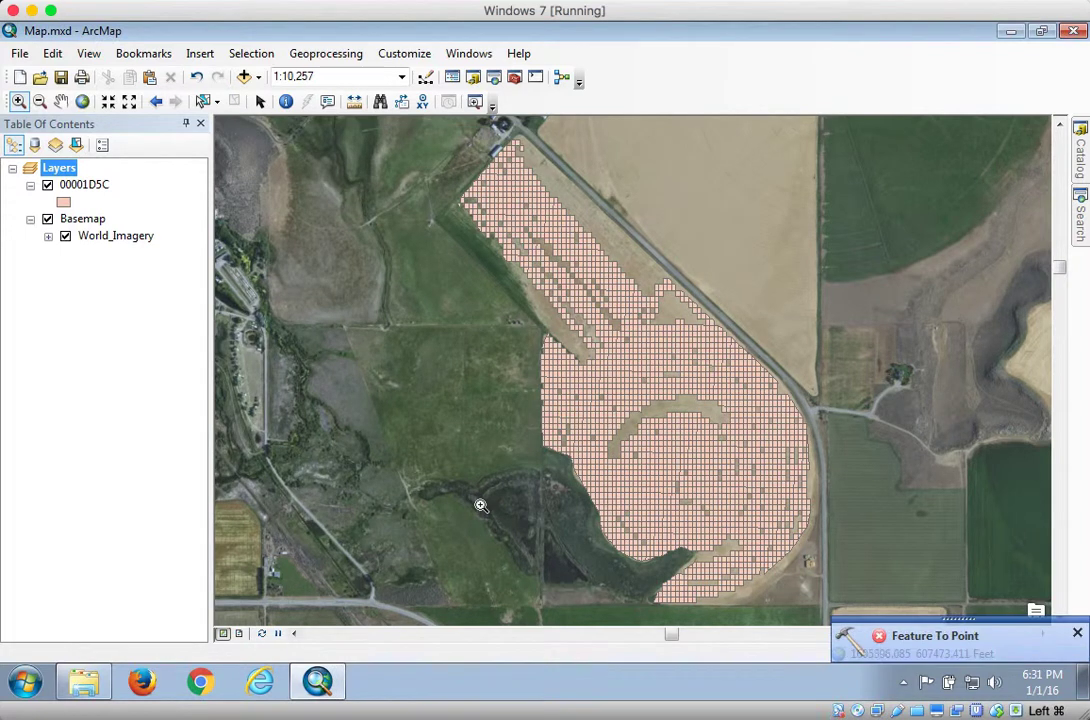
Review the Feature To Point result messages, then close the results window and the notification
click(966, 637)
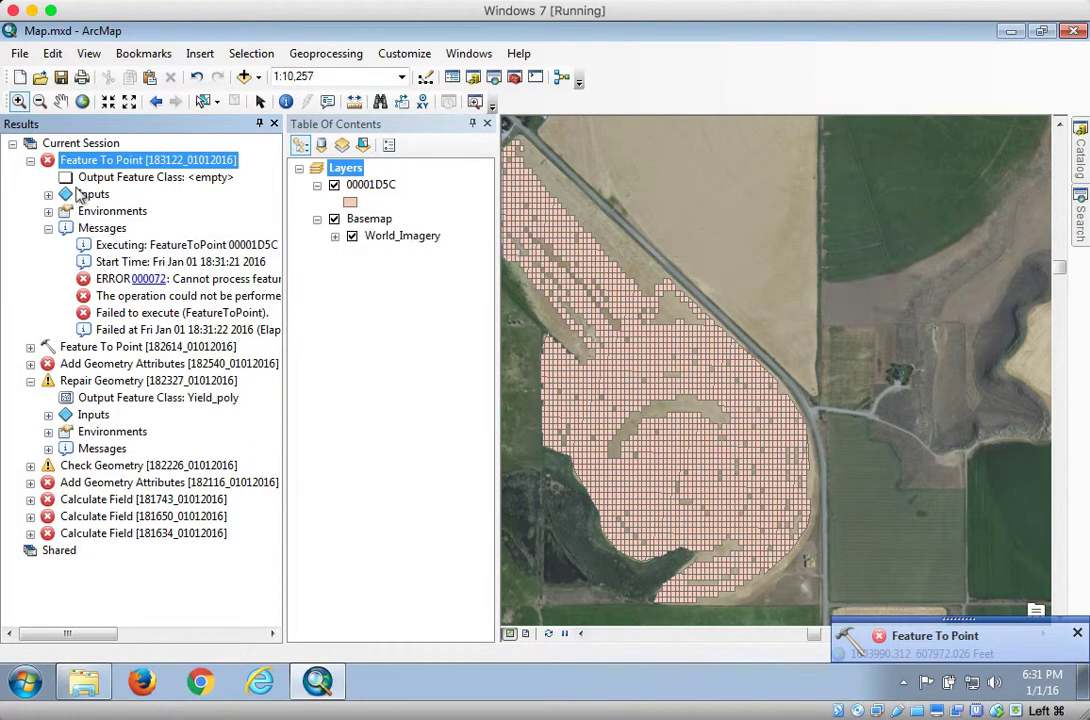
click(30, 160)
click(12, 143)
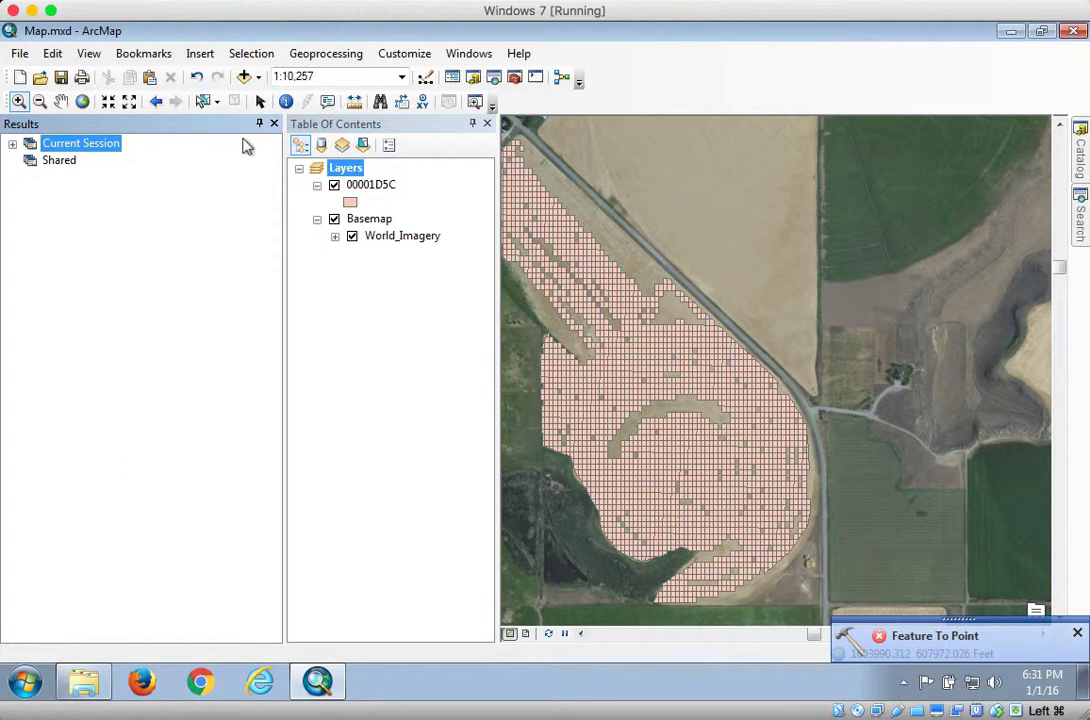
click(274, 123)
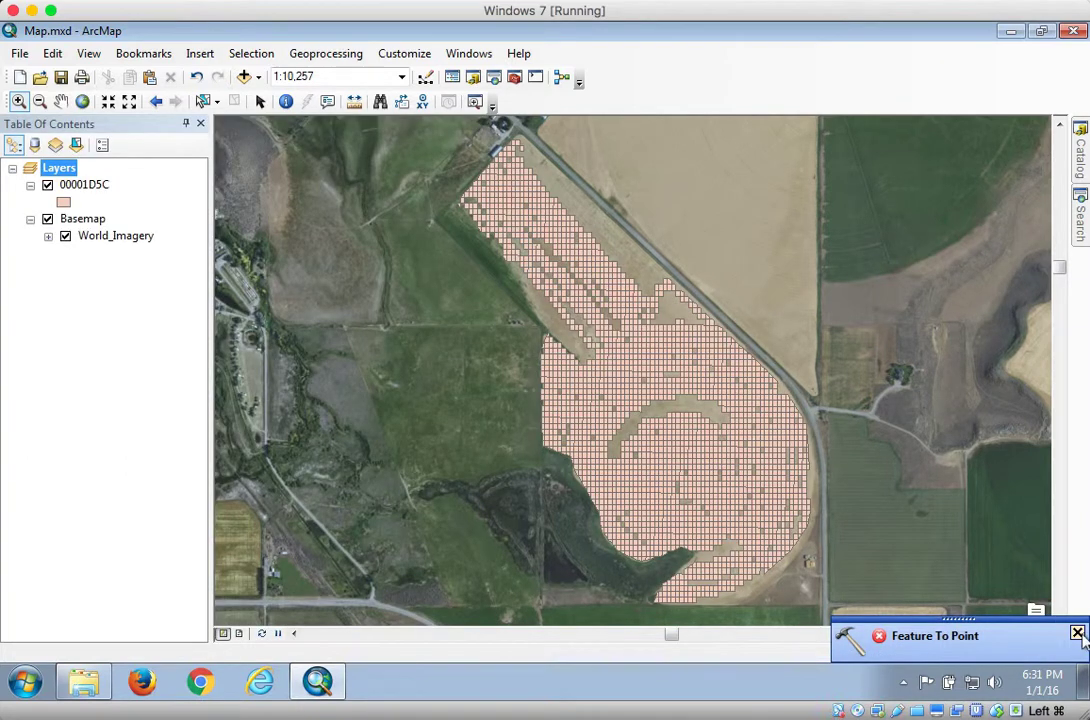
click(1077, 634)
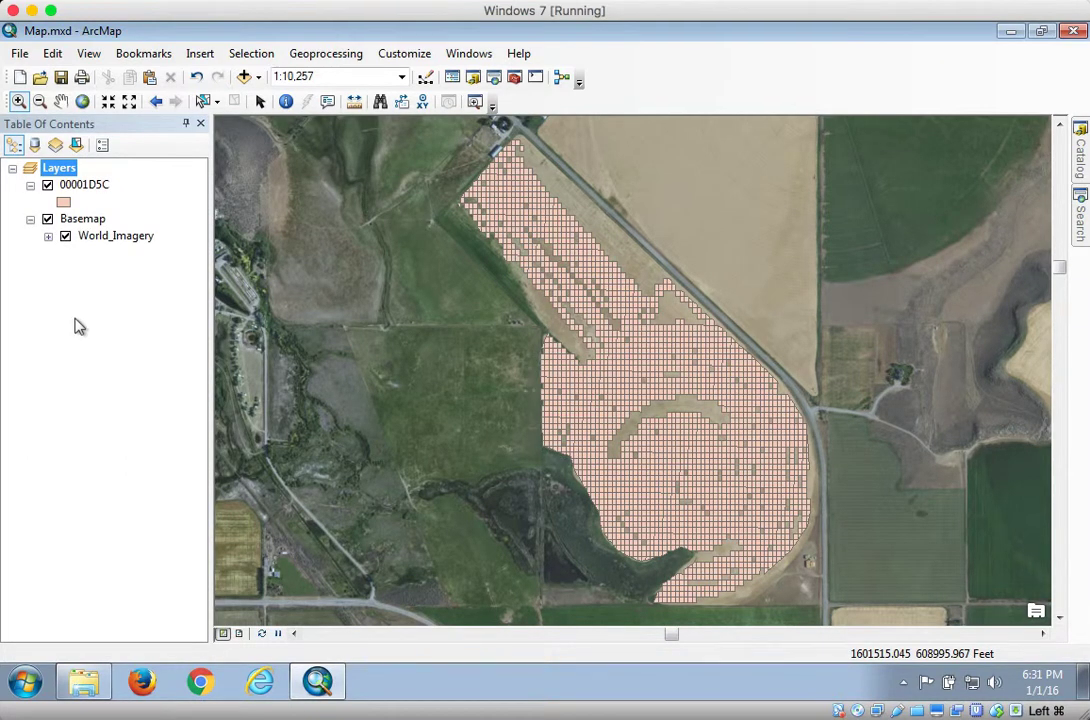
Export layer 00001D5C to Data.gdb as Yield_Poly using the data frame's coordinate system, and add the export to the map
click(80, 186)
right_click(78, 192)
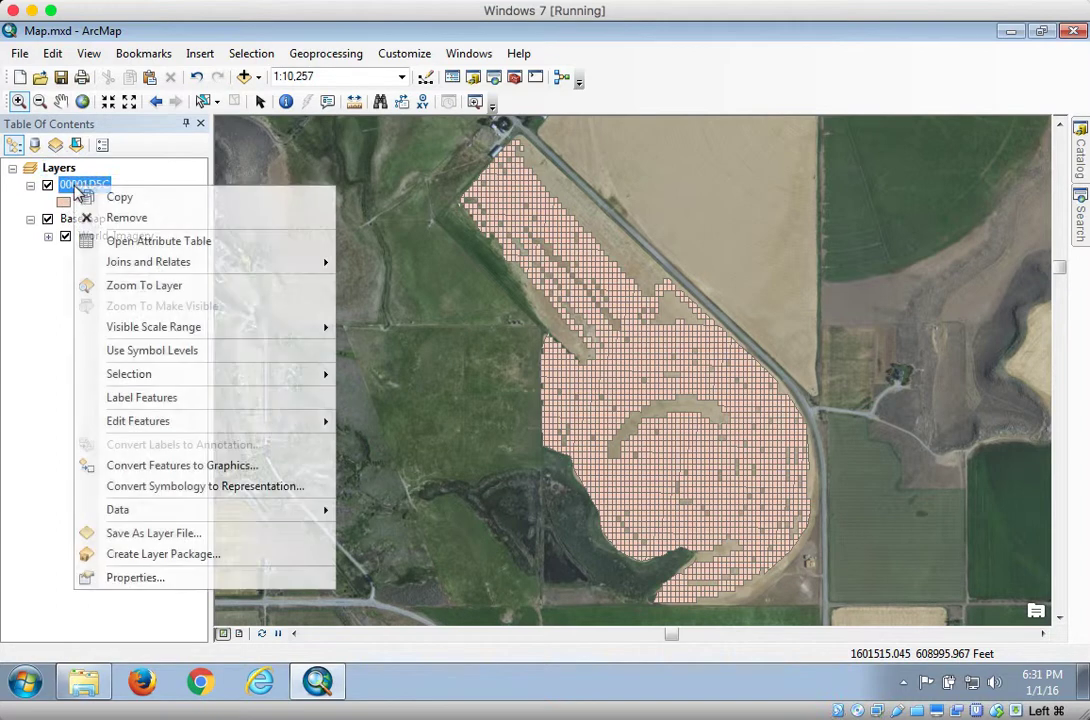
mouse_move(201, 518)
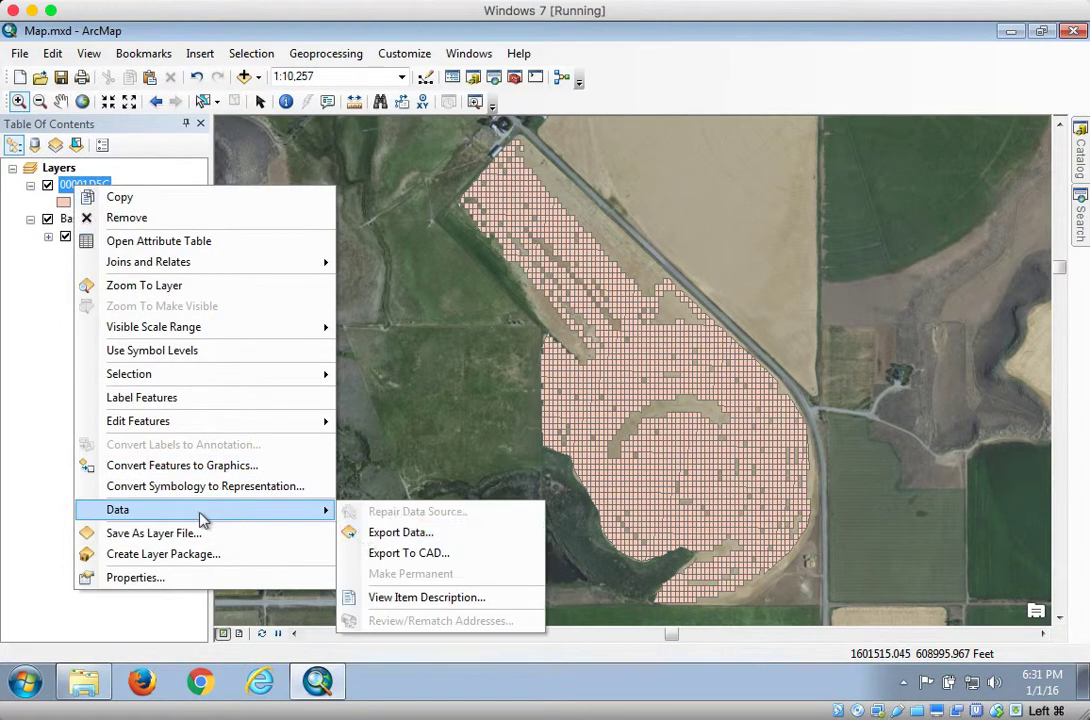
click(366, 533)
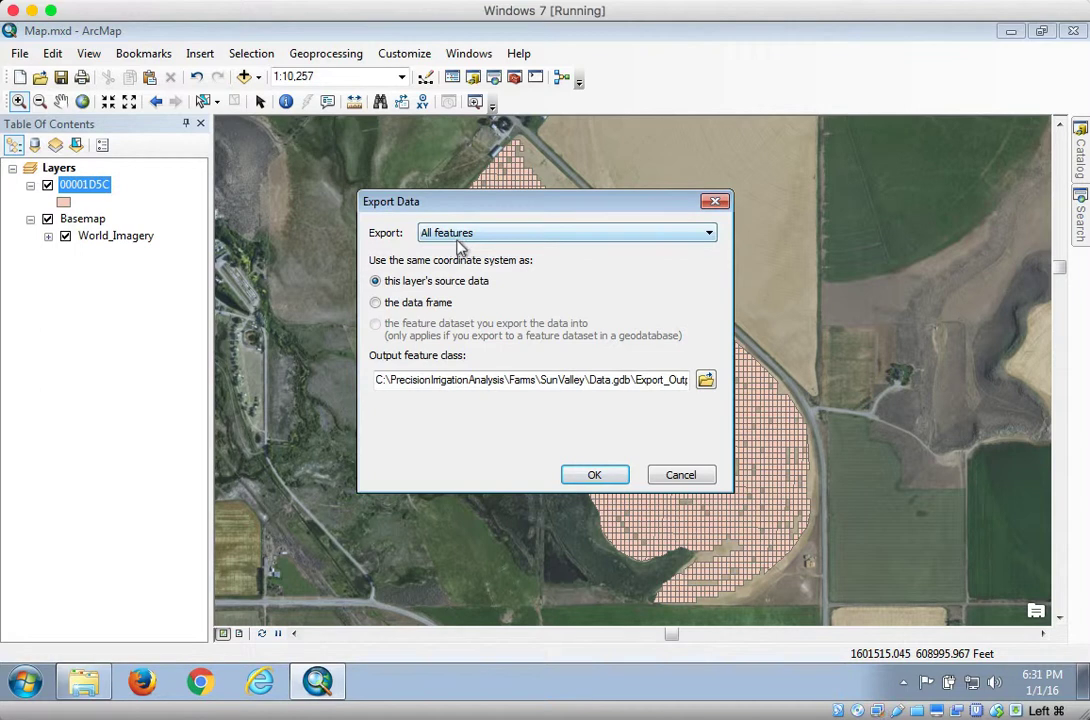
click(436, 304)
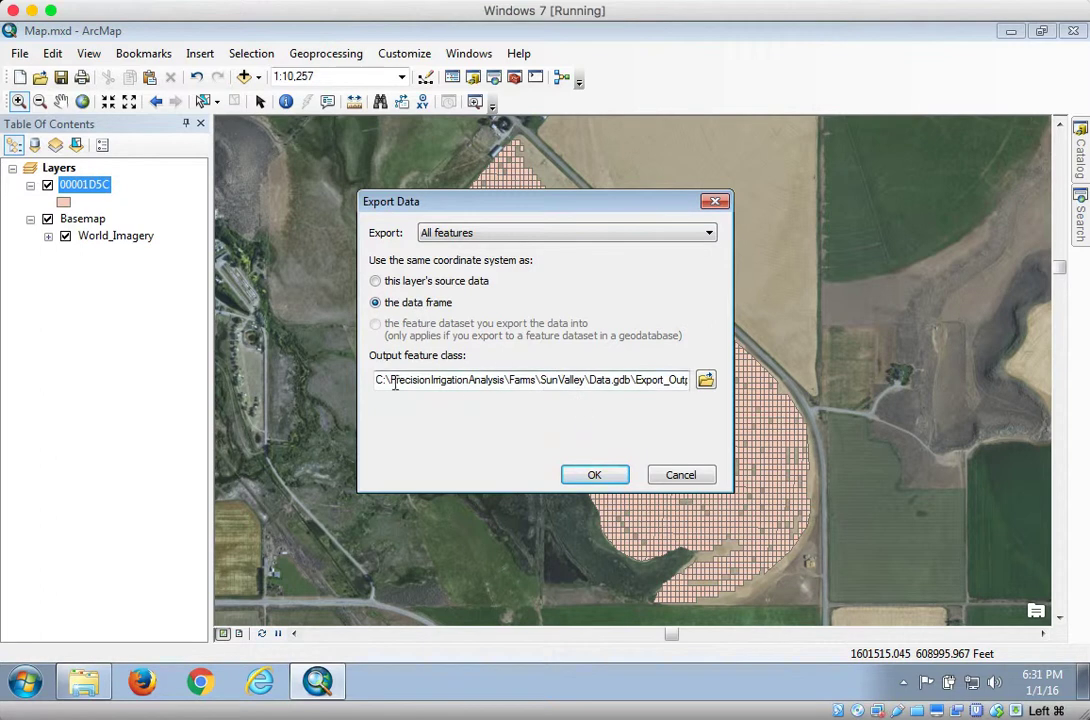
double_click(634, 380)
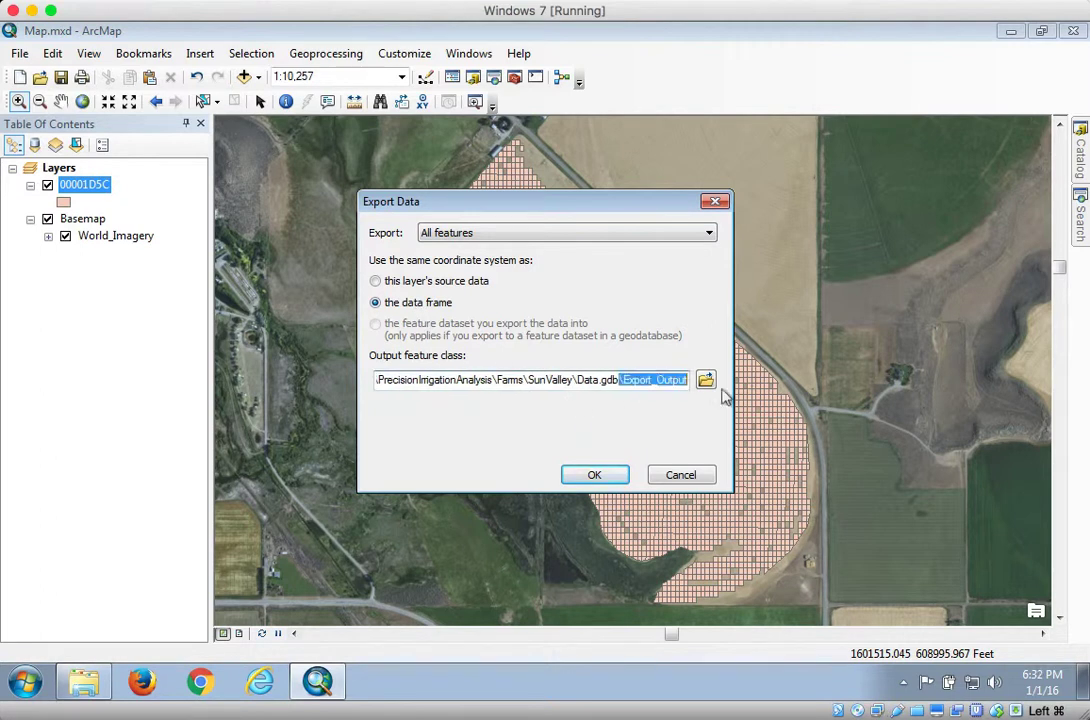
click(628, 382)
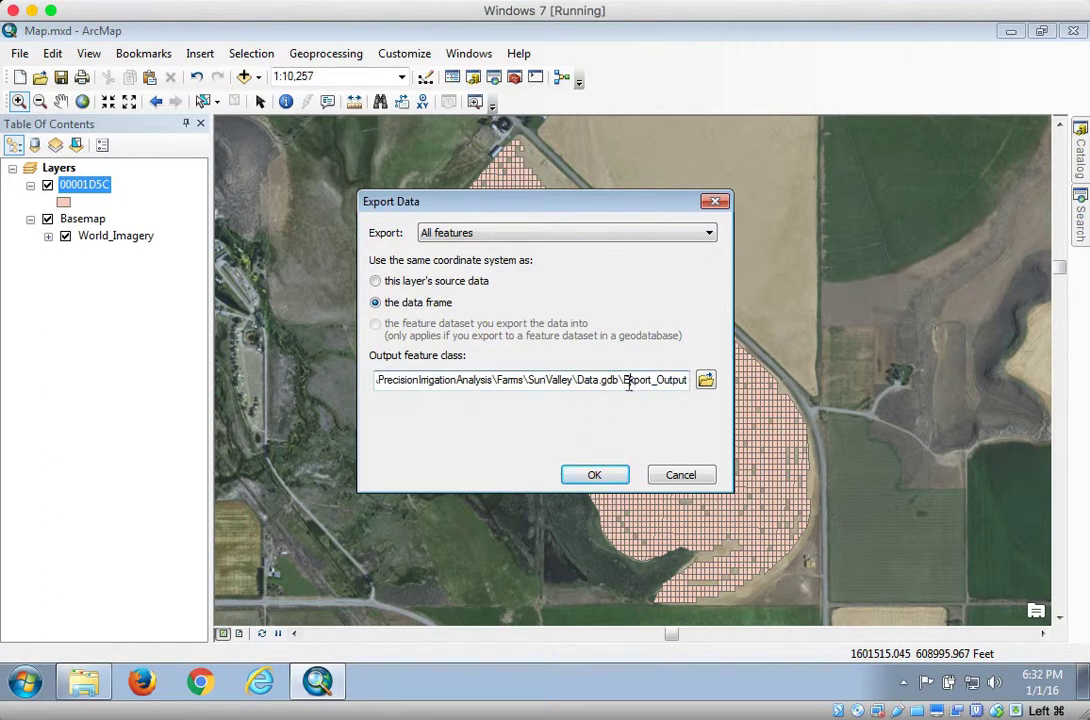
drag(626, 380, 686, 380)
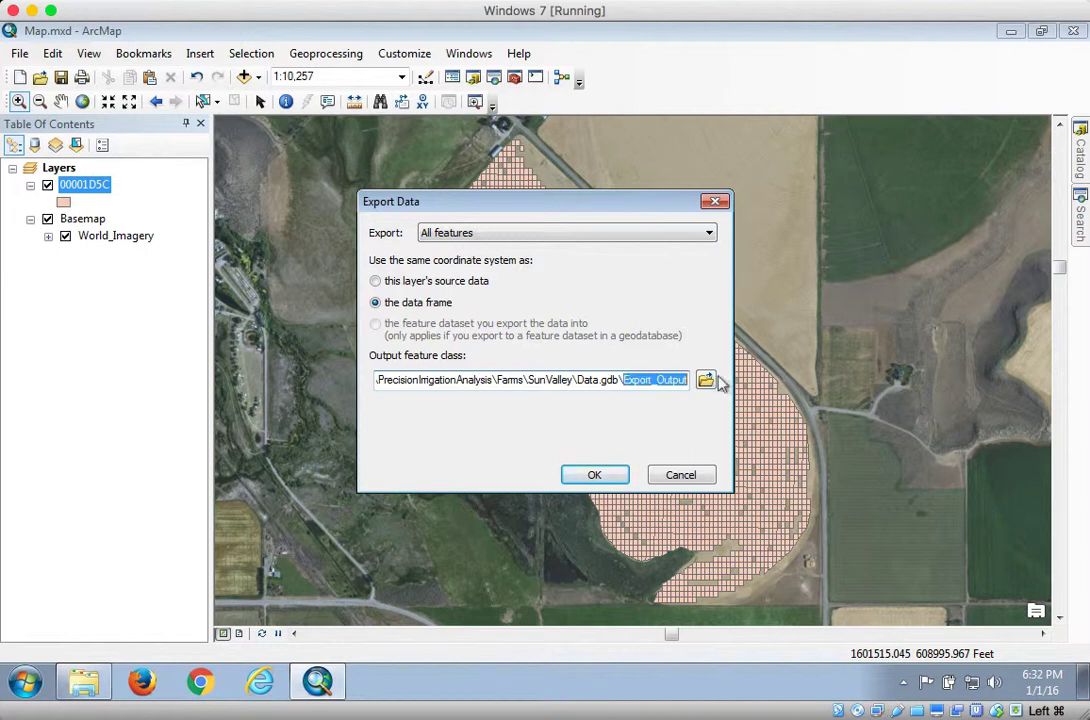
text(Yield_Poly)
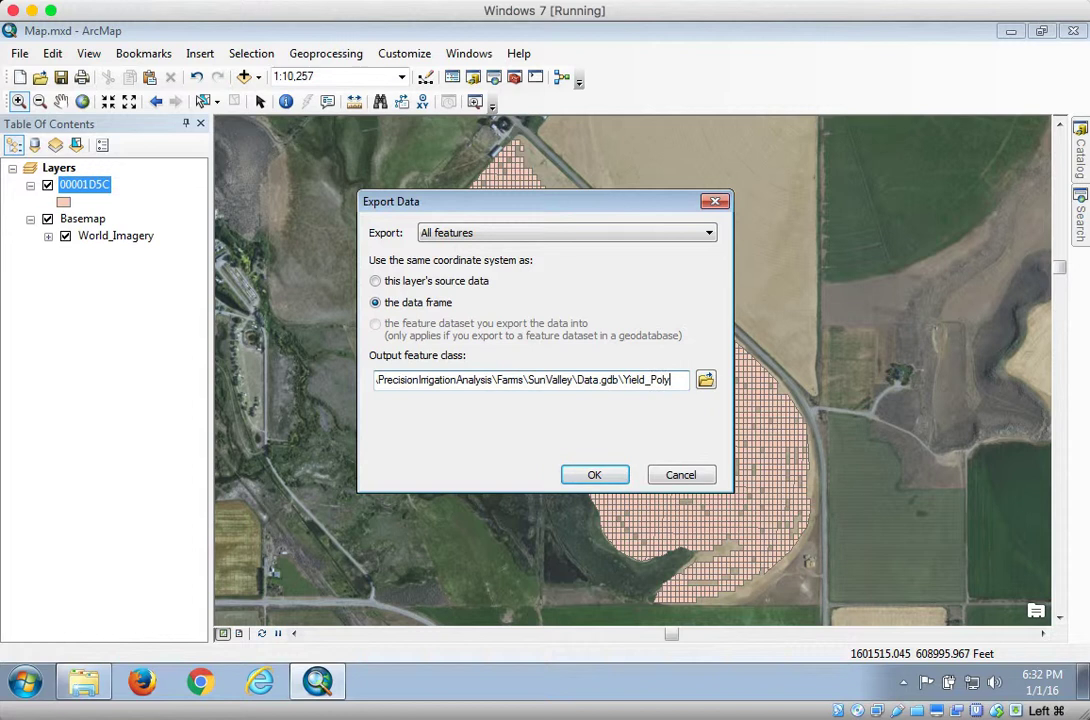
click(593, 474)
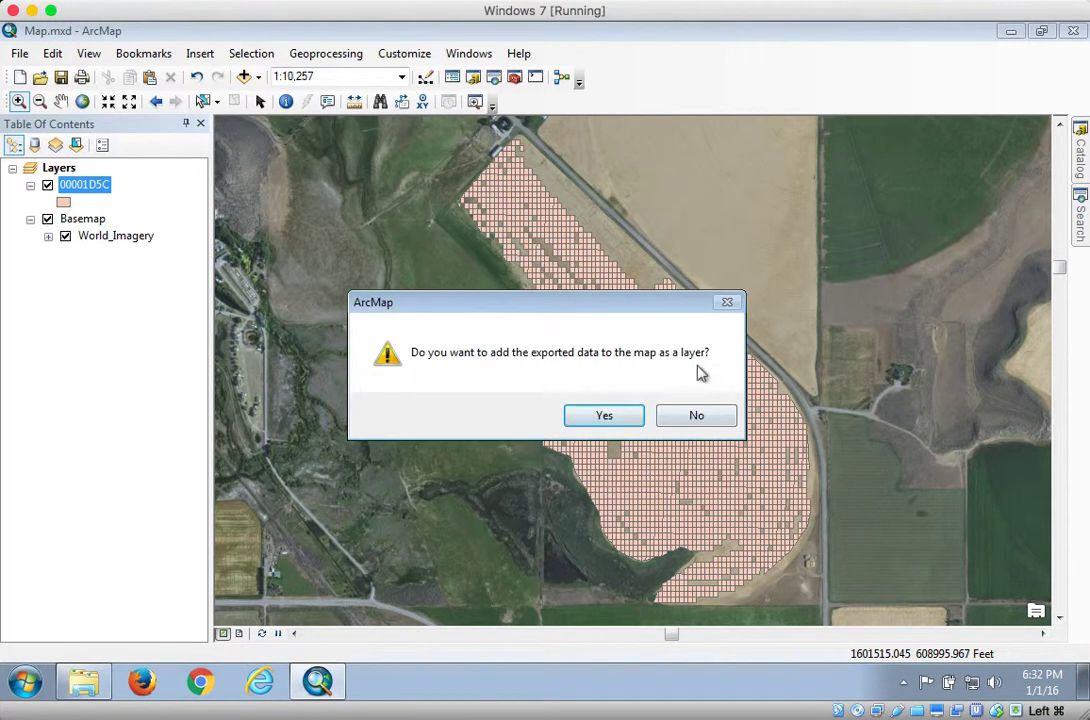
click(626, 417)
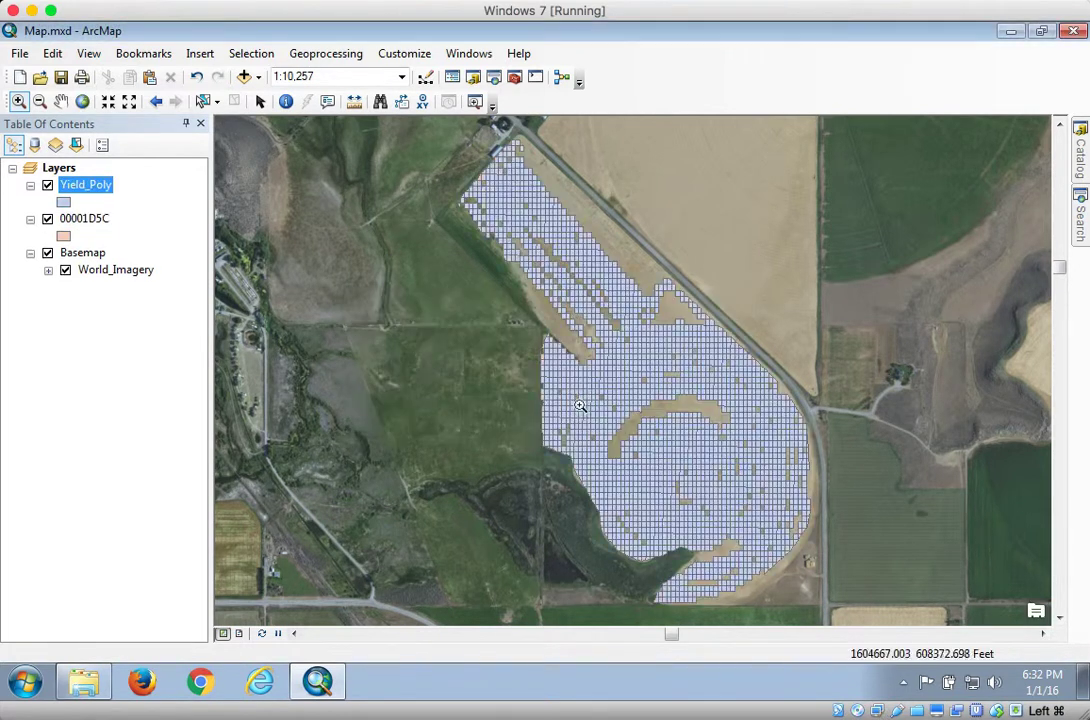
Remove the original 00001D5C layer from the map and select the Yield_Poly layer
click(84, 222)
right_click(84, 222)
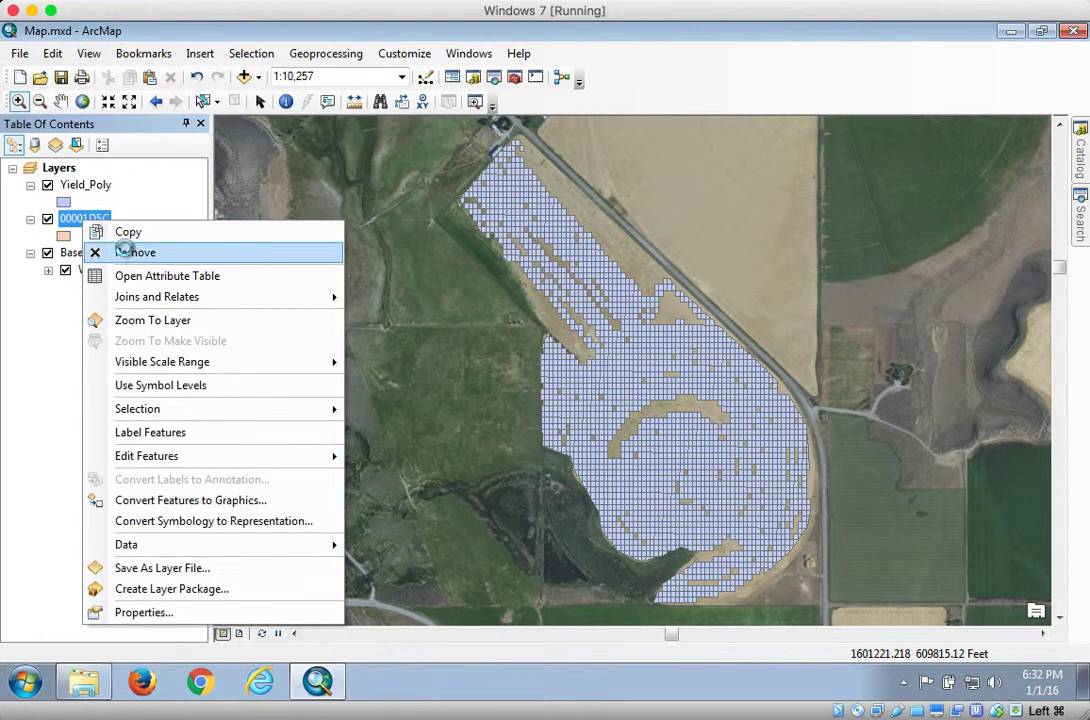
click(129, 250)
click(95, 186)
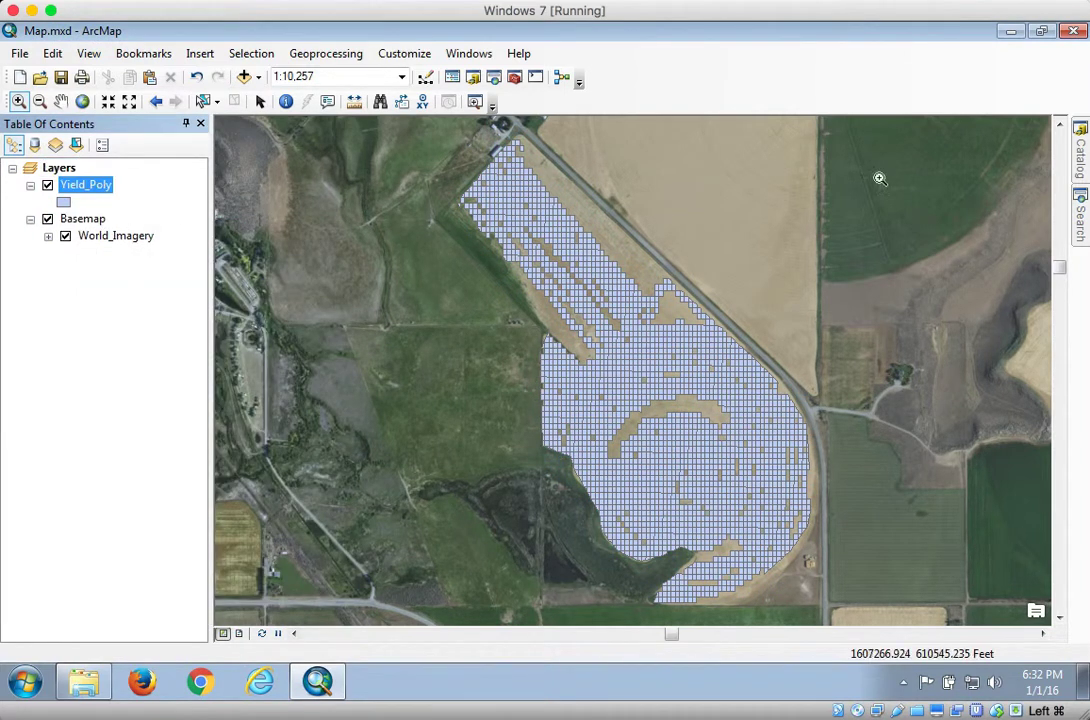
Expand the SunValley folder in the Catalog and refresh the Data.gdb geodatabase
click(1081, 160)
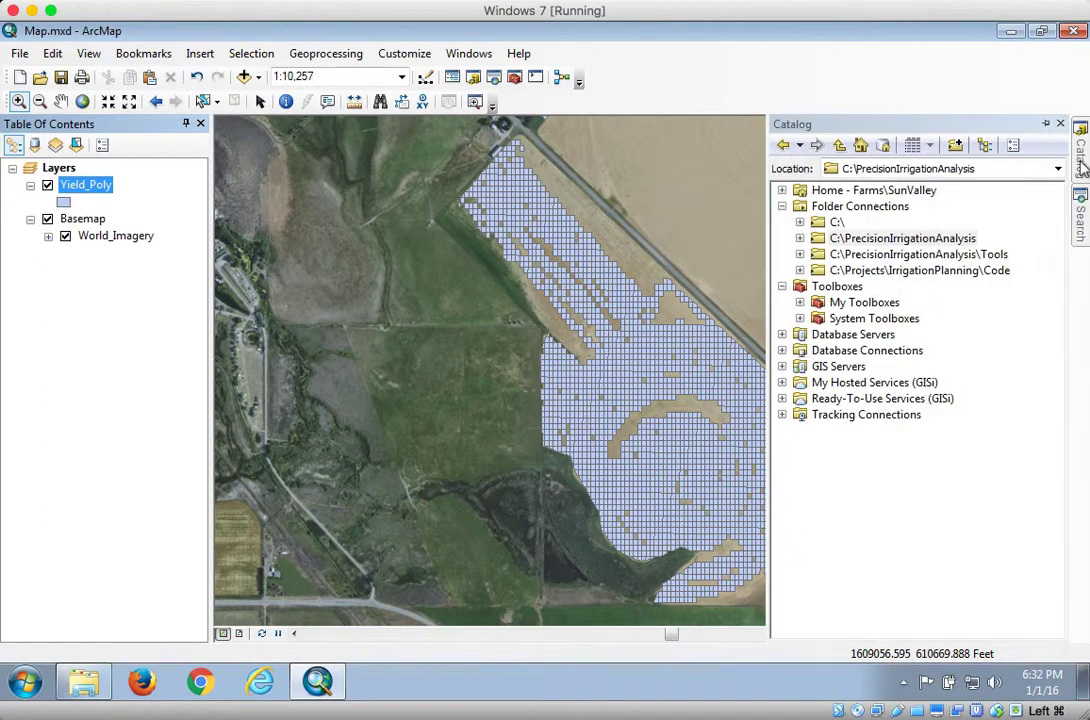
click(800, 238)
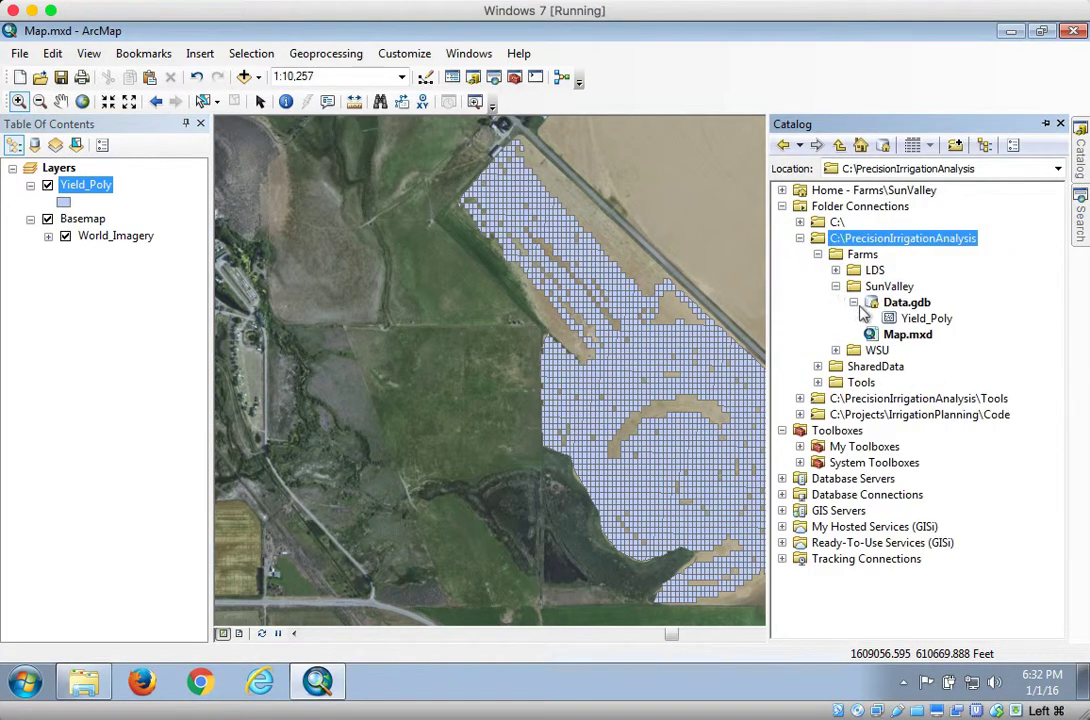
click(900, 304)
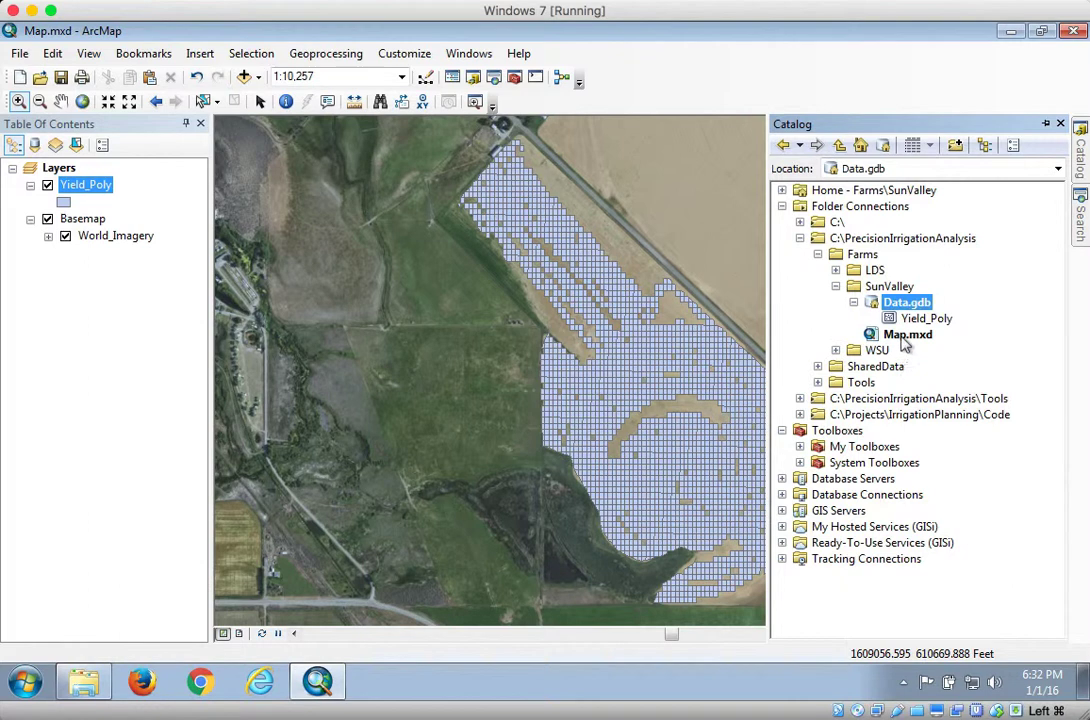
click(905, 340)
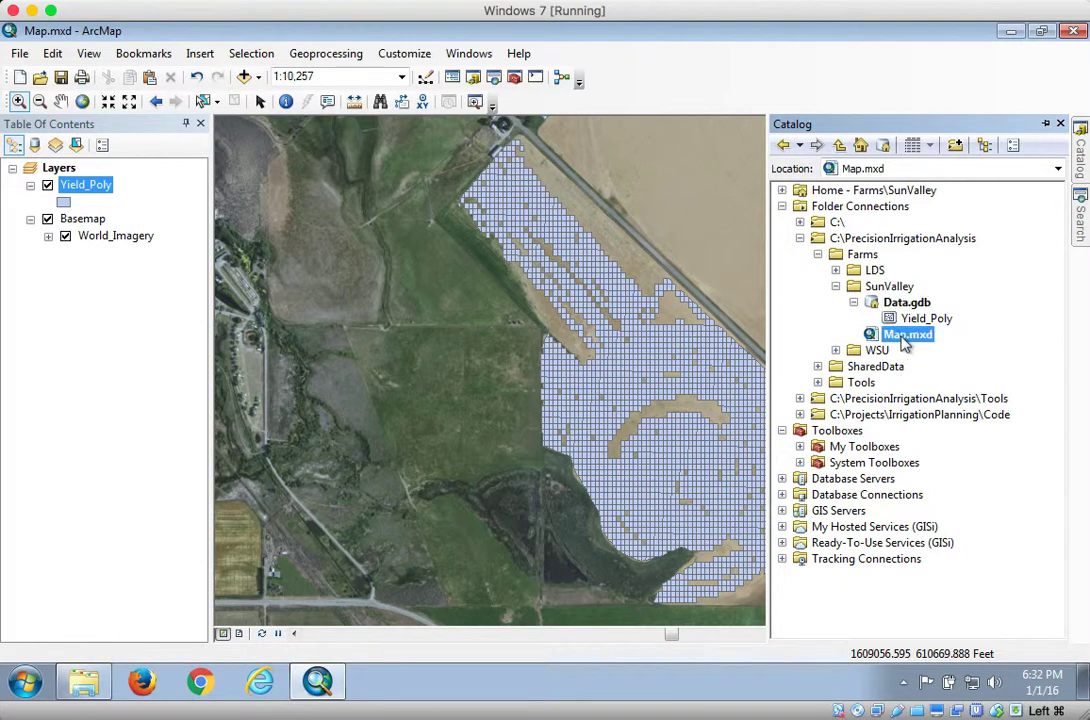
click(900, 304)
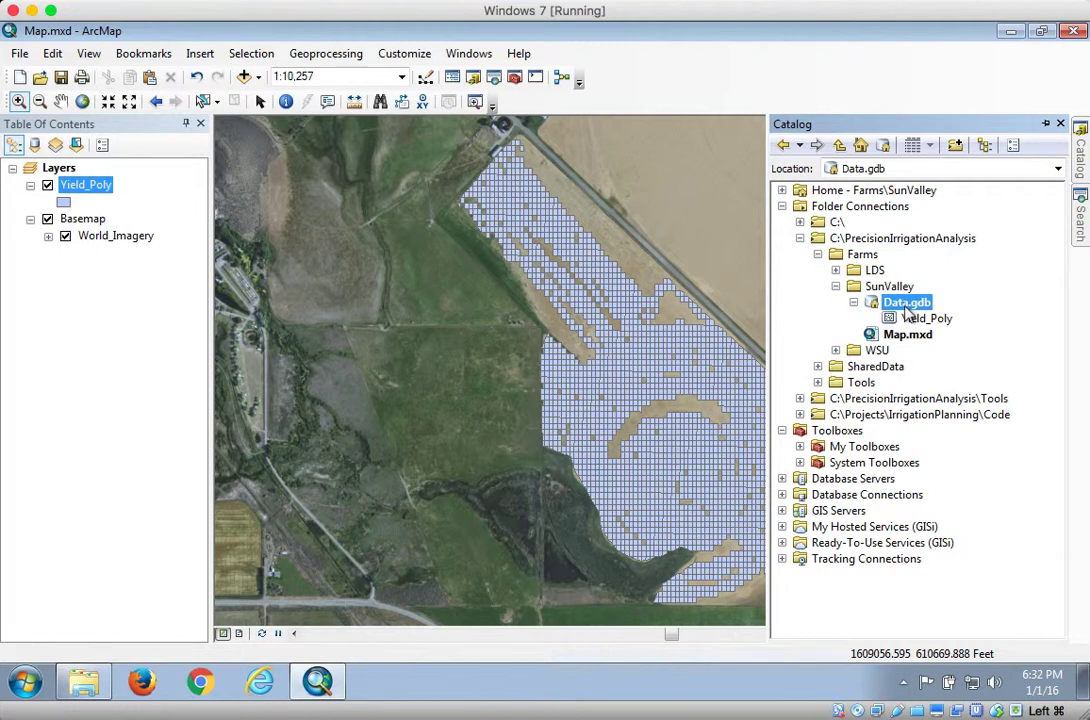
right_click(905, 308)
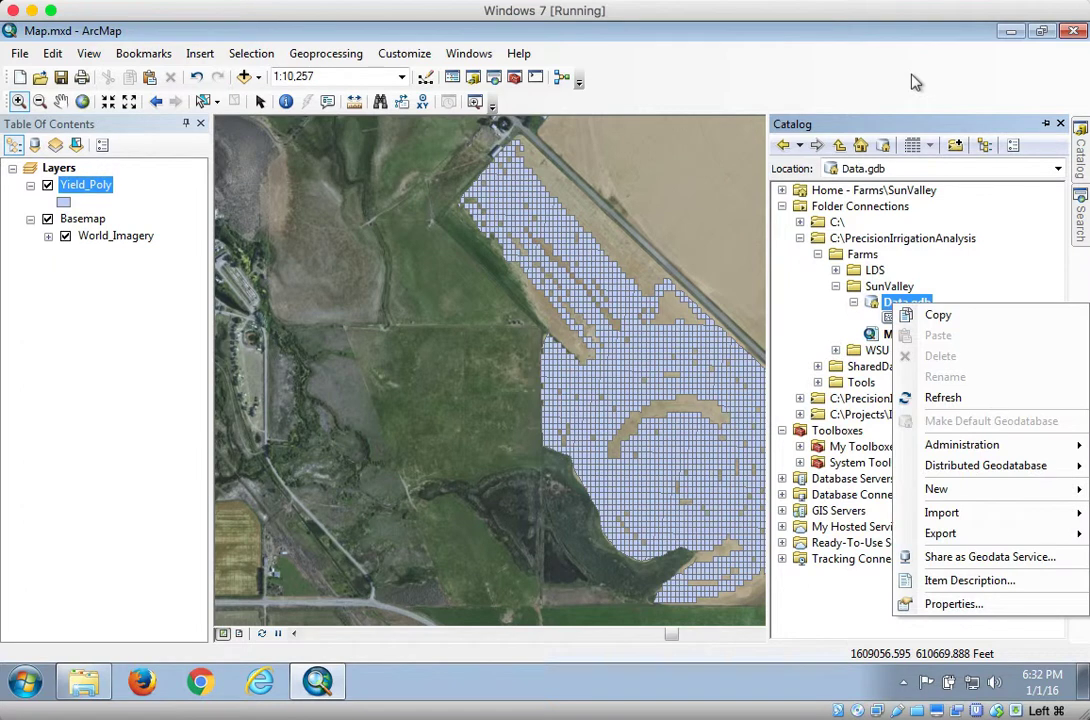
click(910, 397)
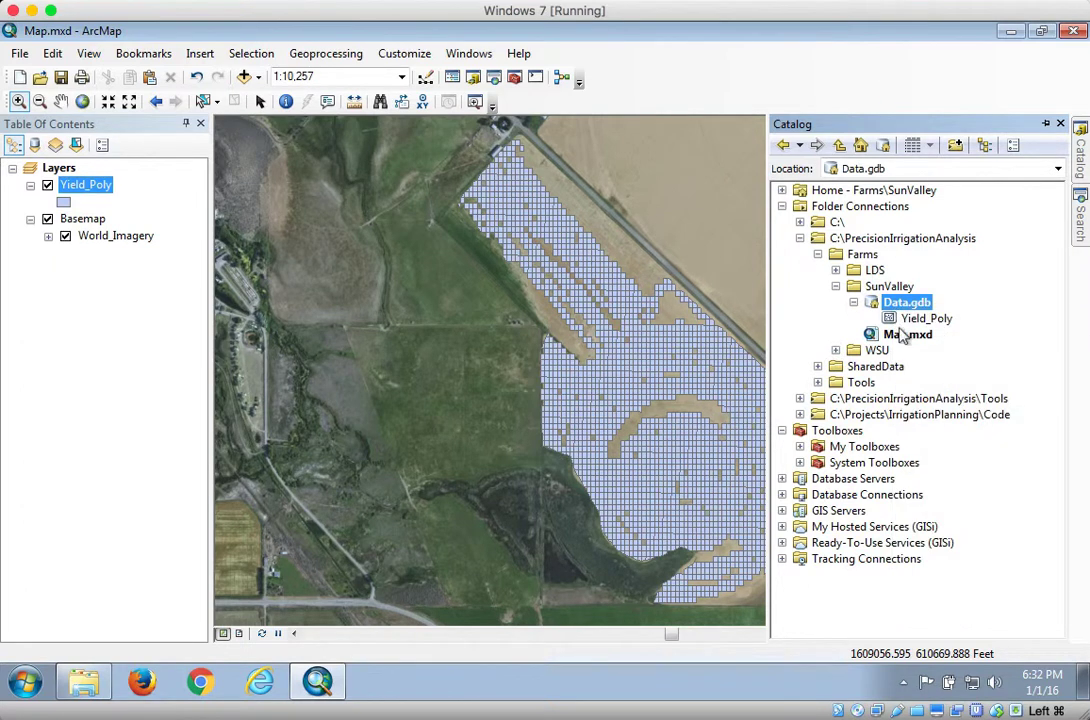
click(95, 330)
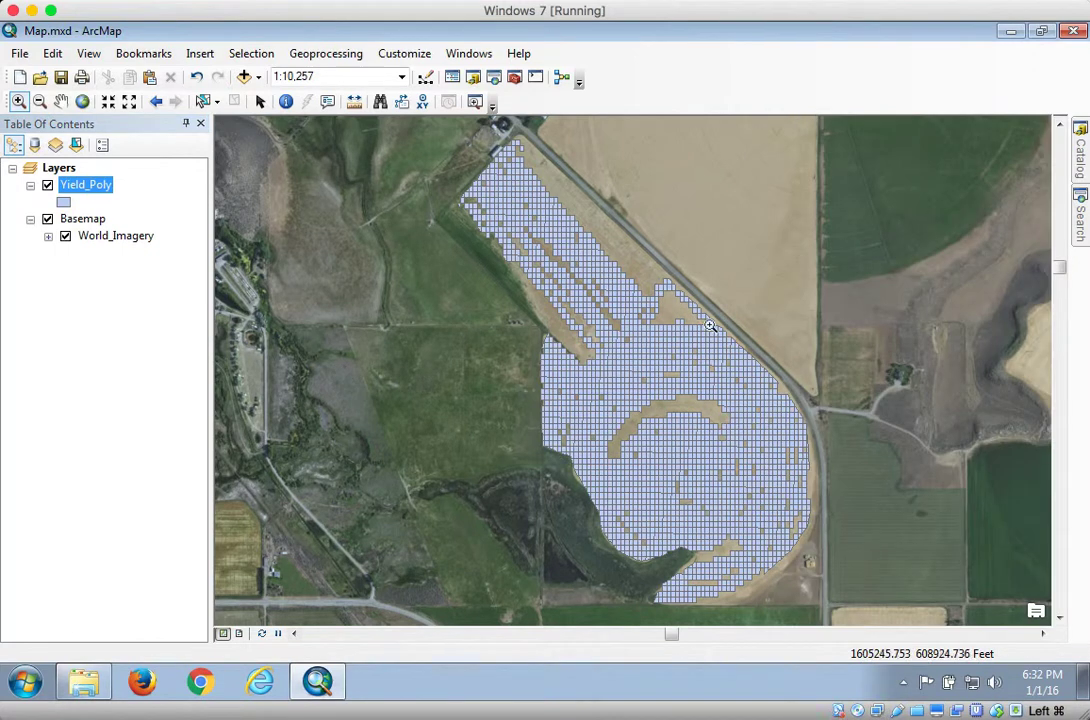
Try to run Feature To Point on Yield_Poly with the output feature class named Yield_Point in Data.gdb
mouse_move(1079, 220)
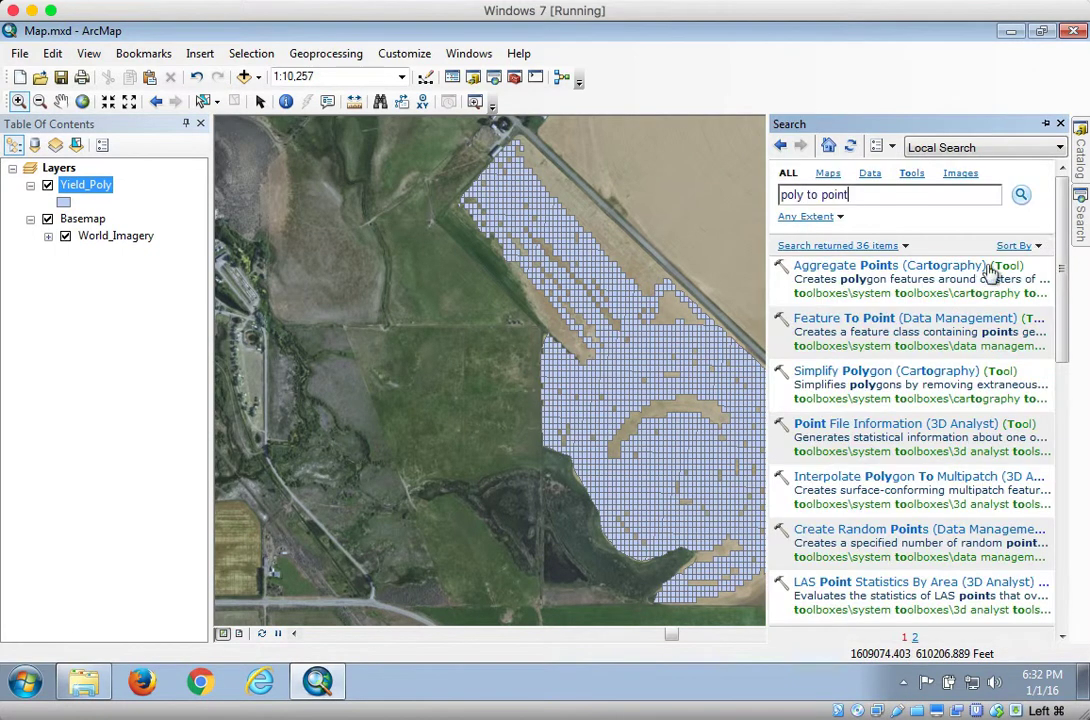
click(798, 318)
click(716, 201)
click(318, 222)
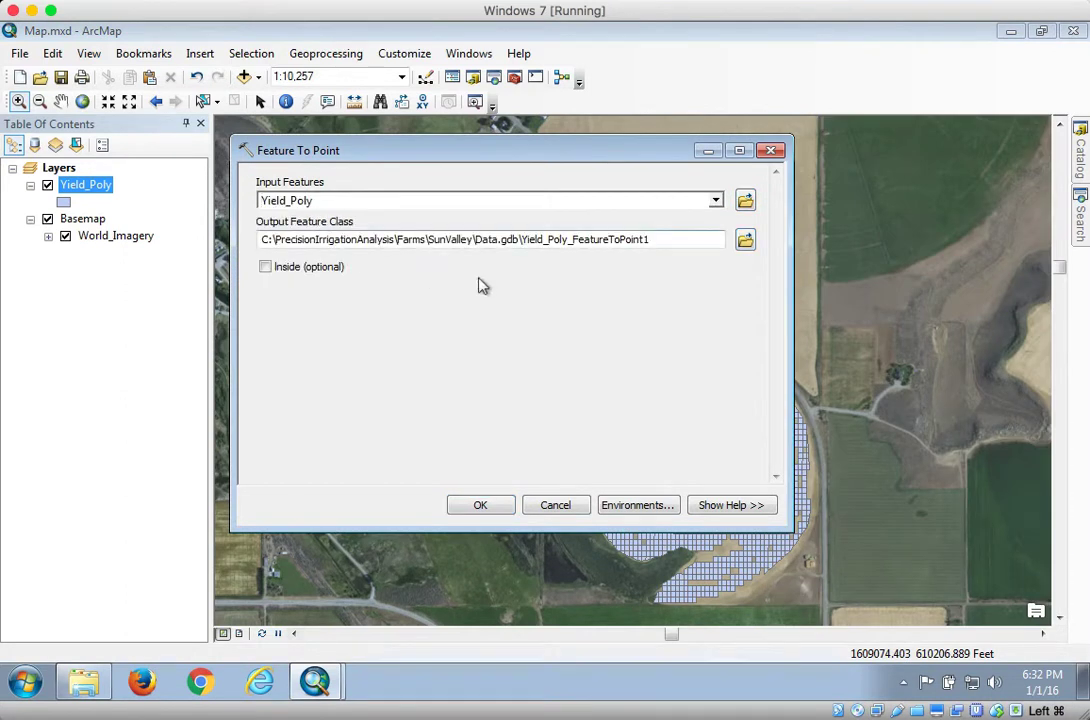
click(545, 241)
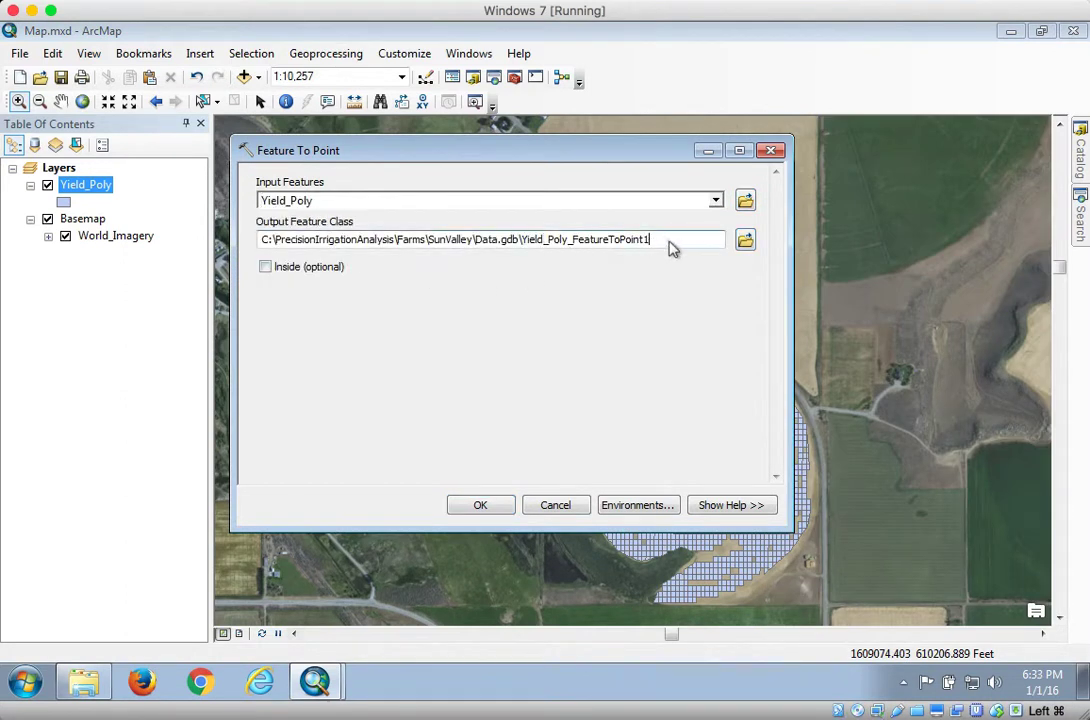
drag(666, 250, 556, 248)
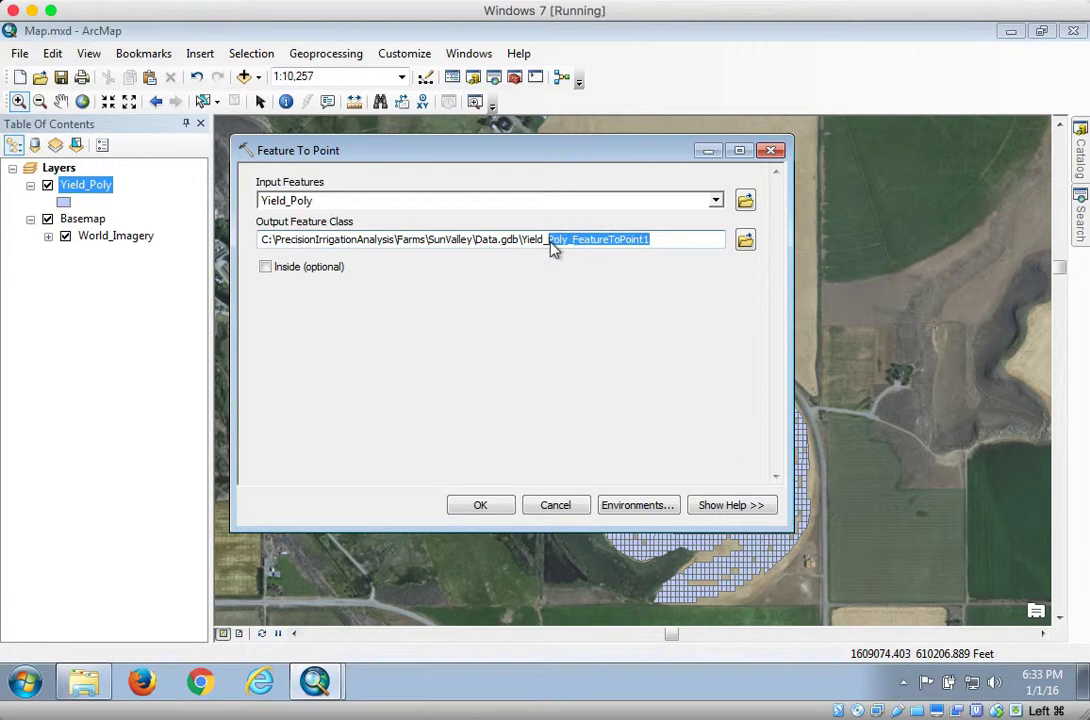
text(Po)
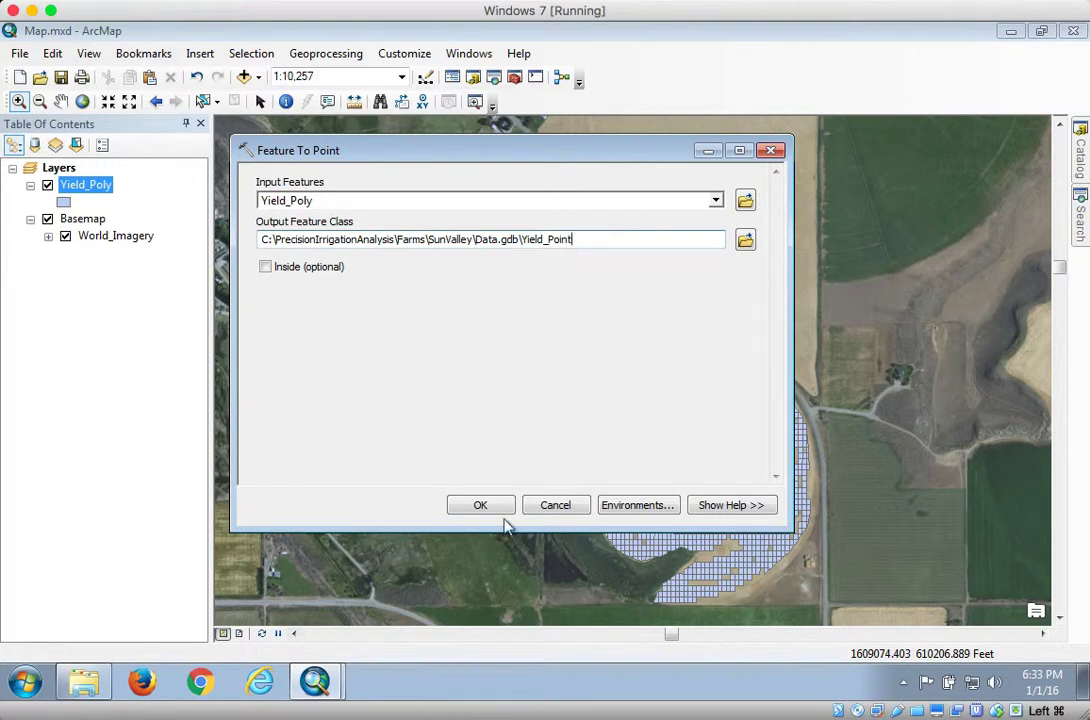
click(482, 505)
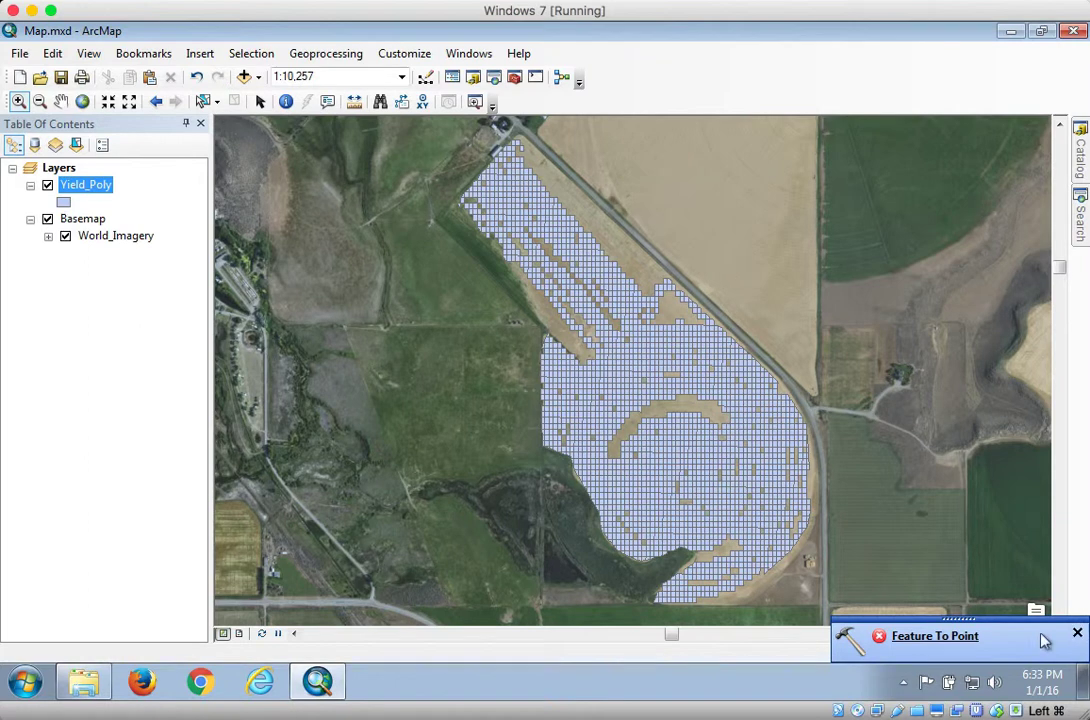
click(963, 636)
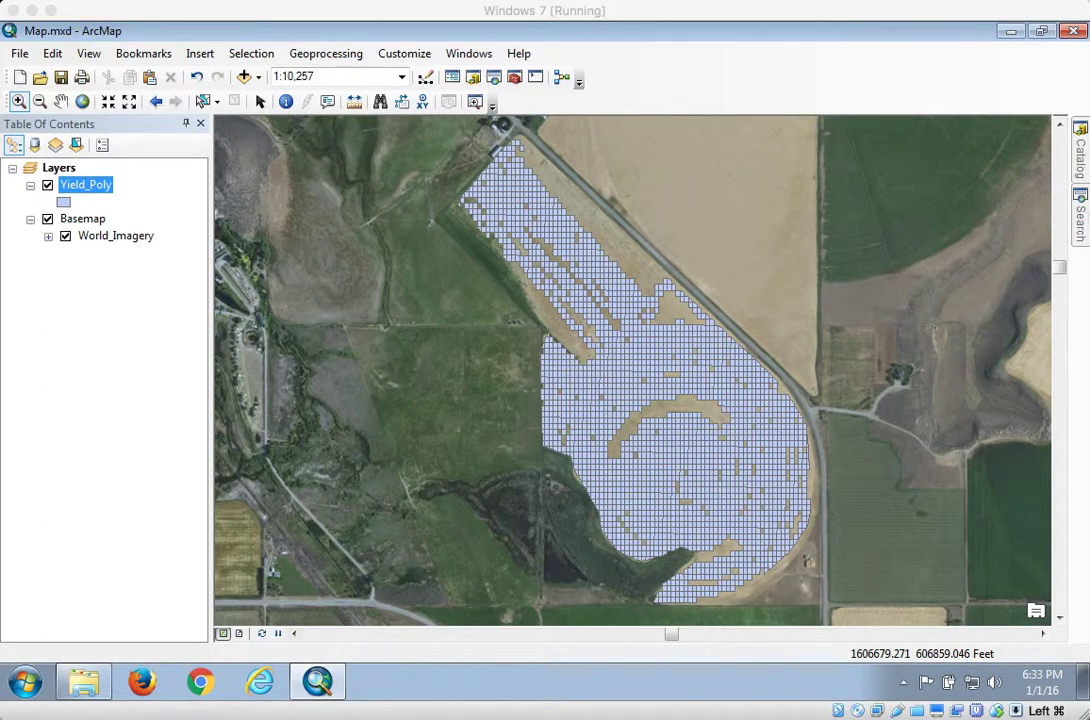
Open Check Geometry from the Data Management Features toolbox and run it on the Yield_Poly layer
click(1080, 160)
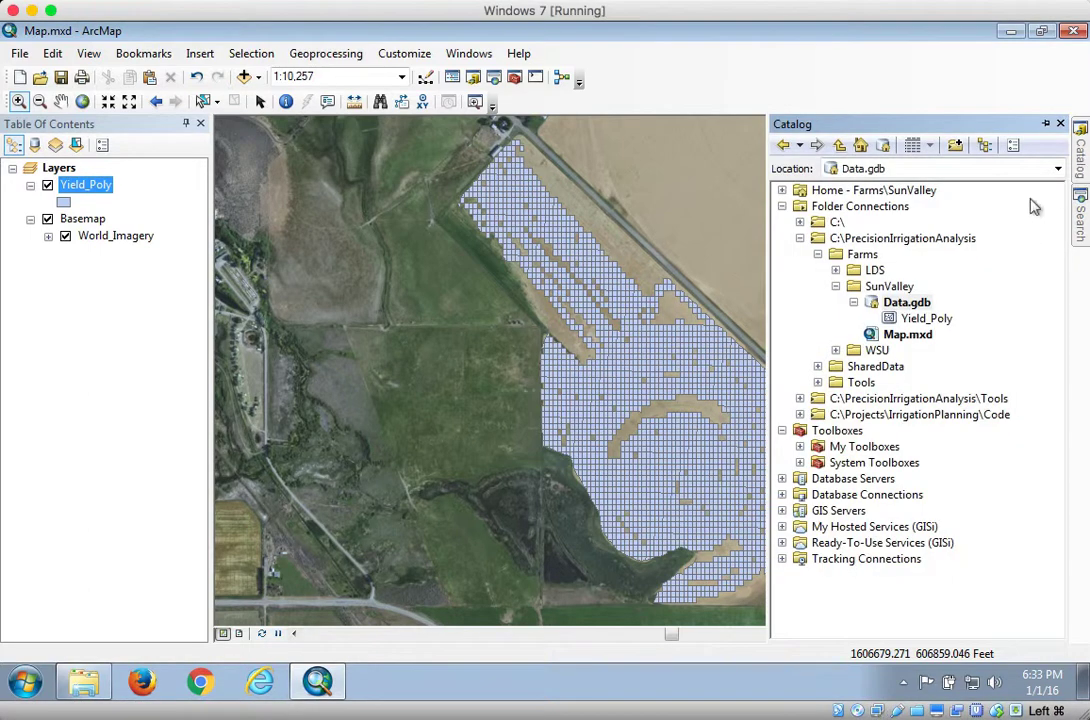
click(800, 238)
click(782, 206)
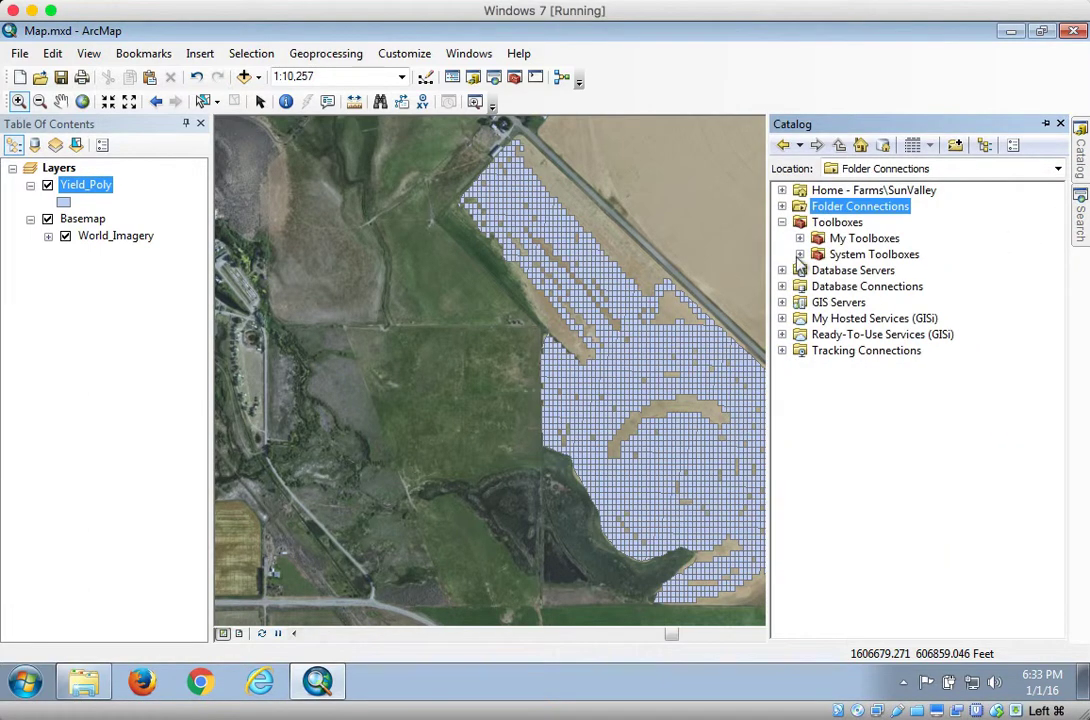
click(800, 254)
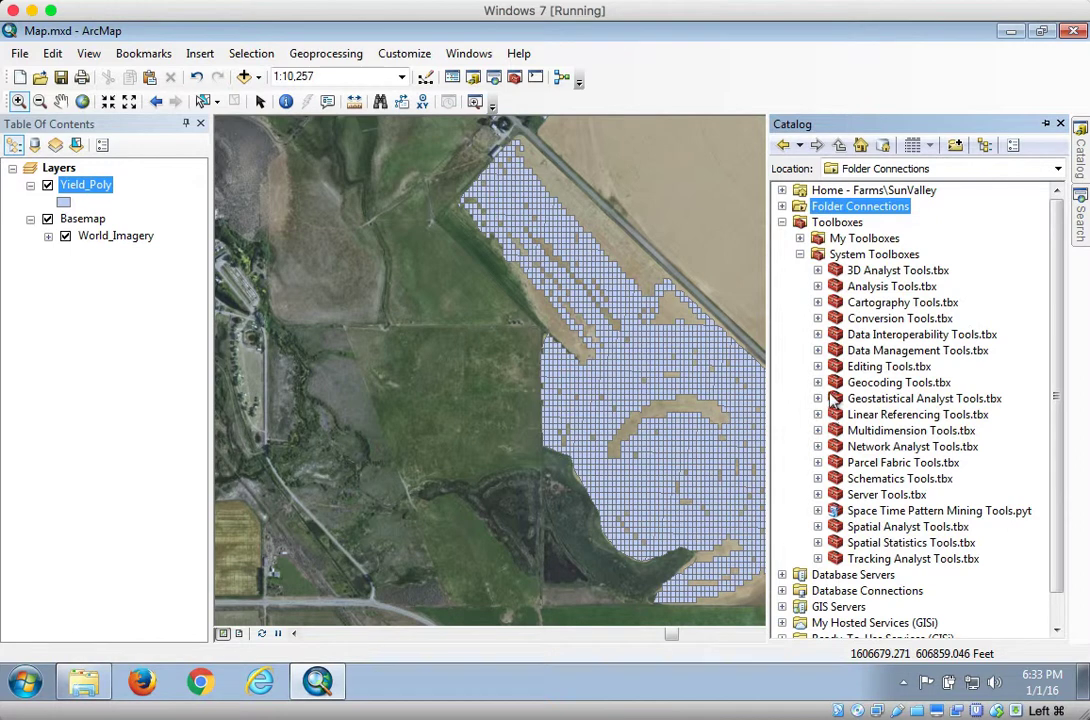
click(818, 351)
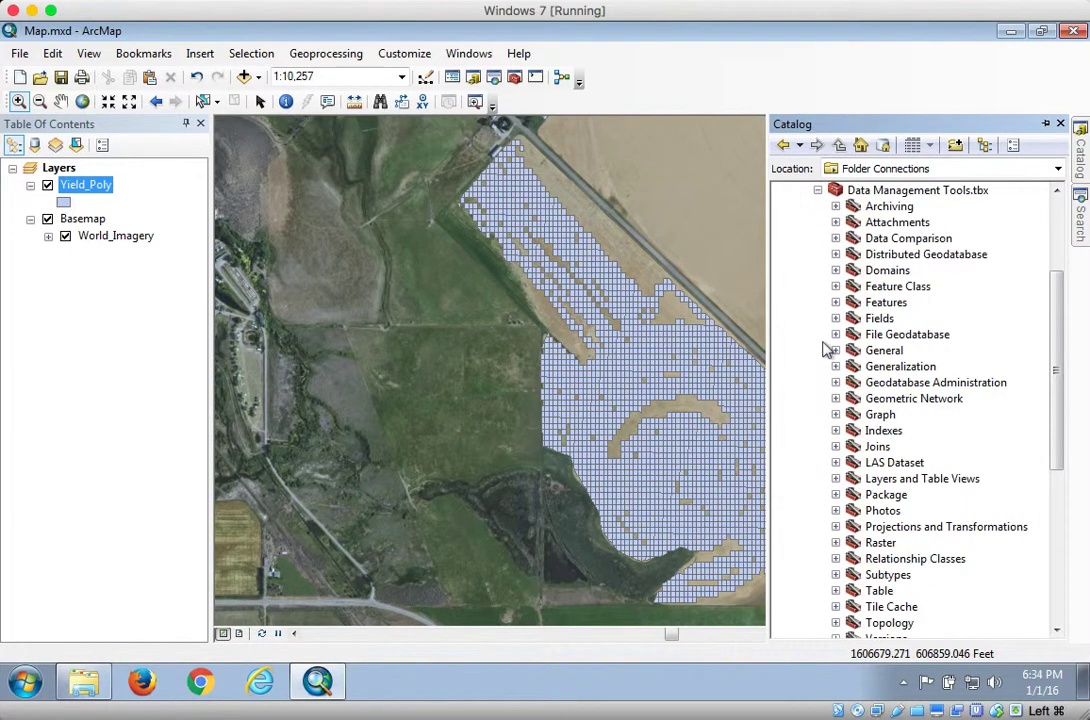
click(836, 246)
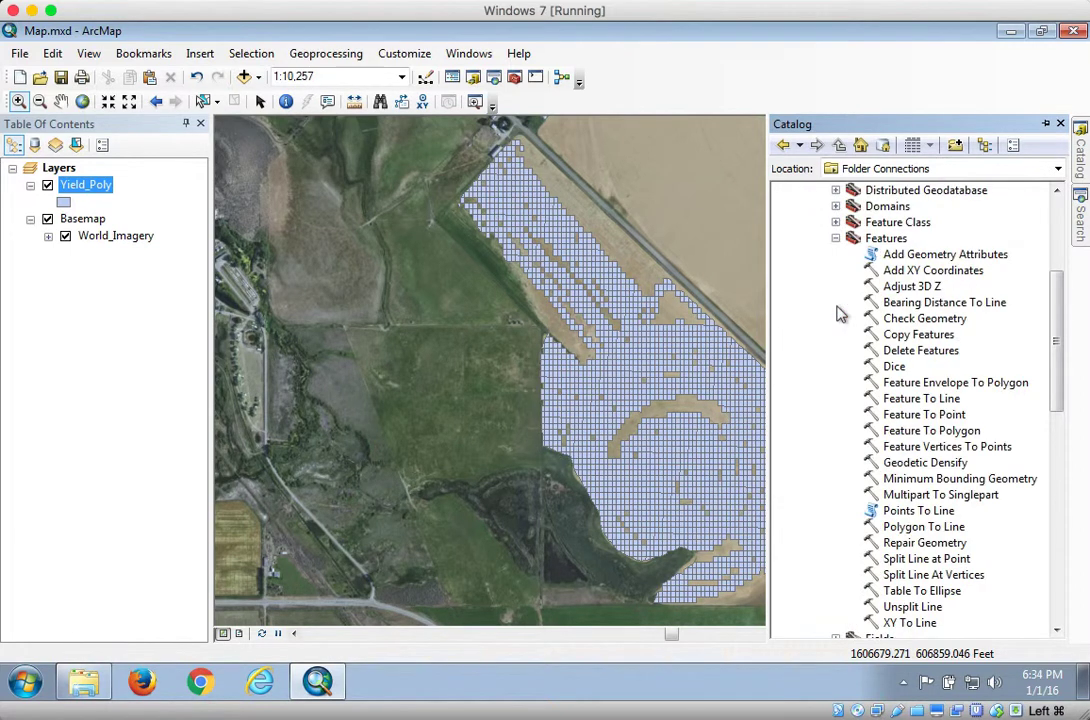
click(904, 320)
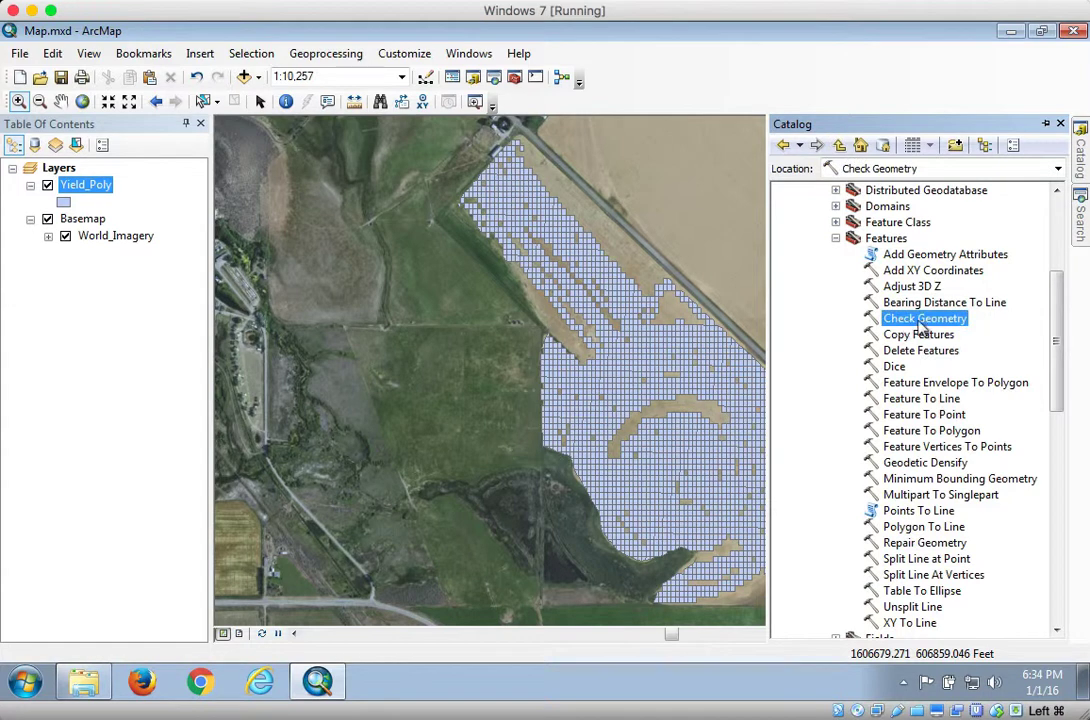
double_click(920, 320)
click(715, 200)
click(330, 216)
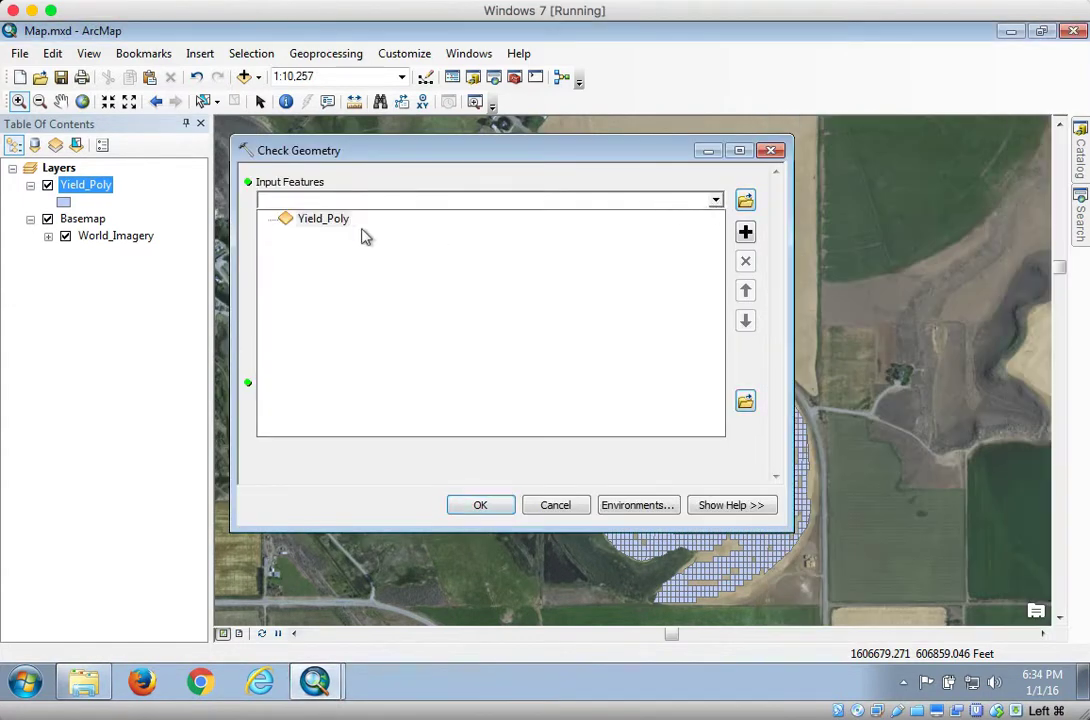
click(306, 220)
click(481, 506)
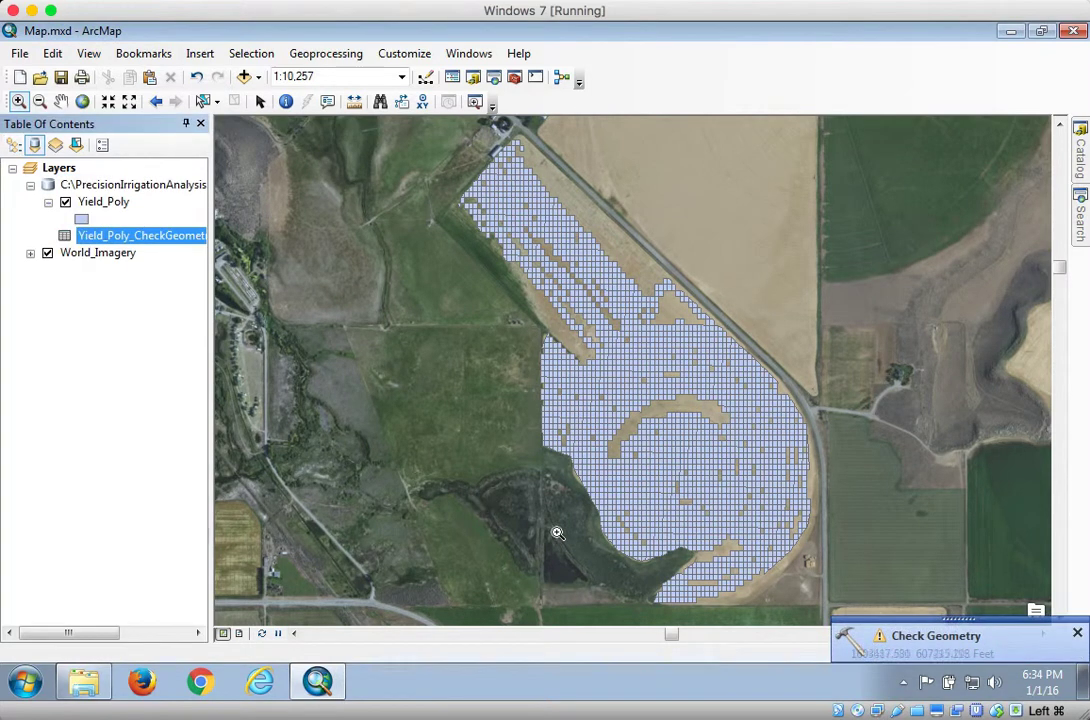
Review the Check Geometry result messages, then close the results window
click(912, 638)
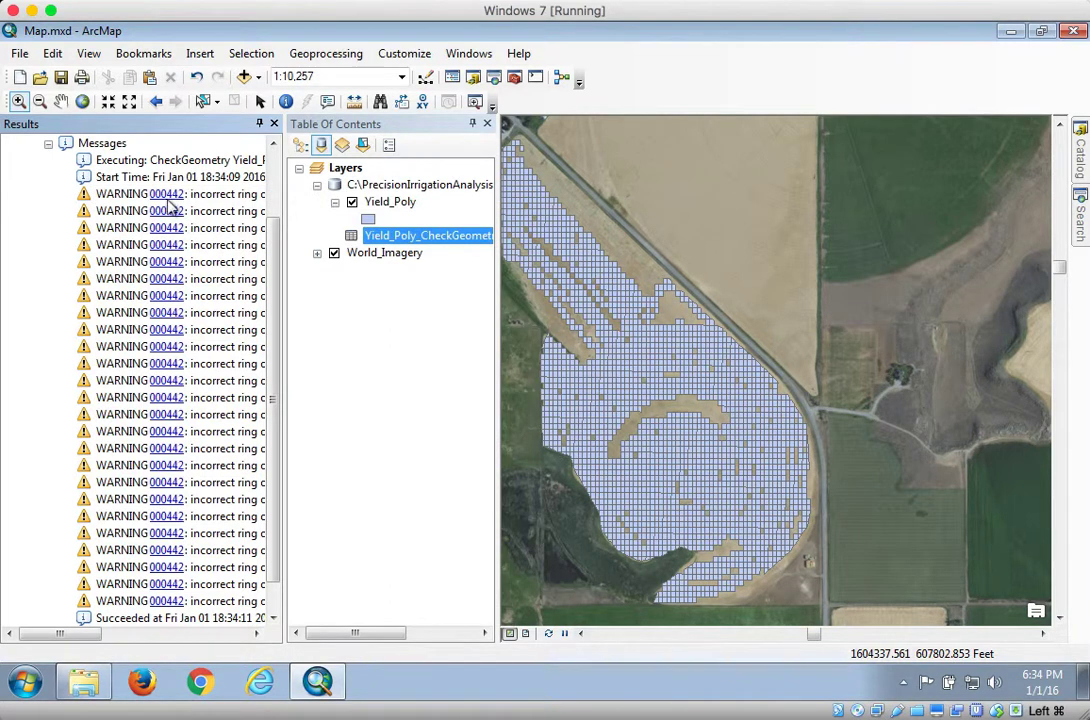
click(49, 146)
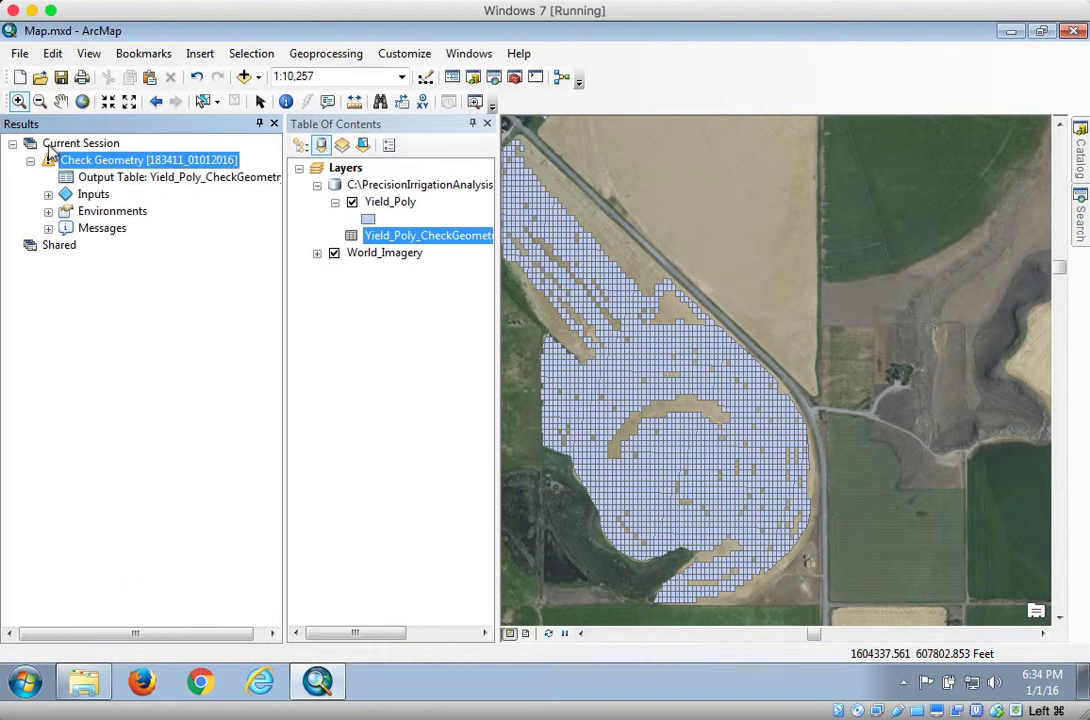
click(30, 161)
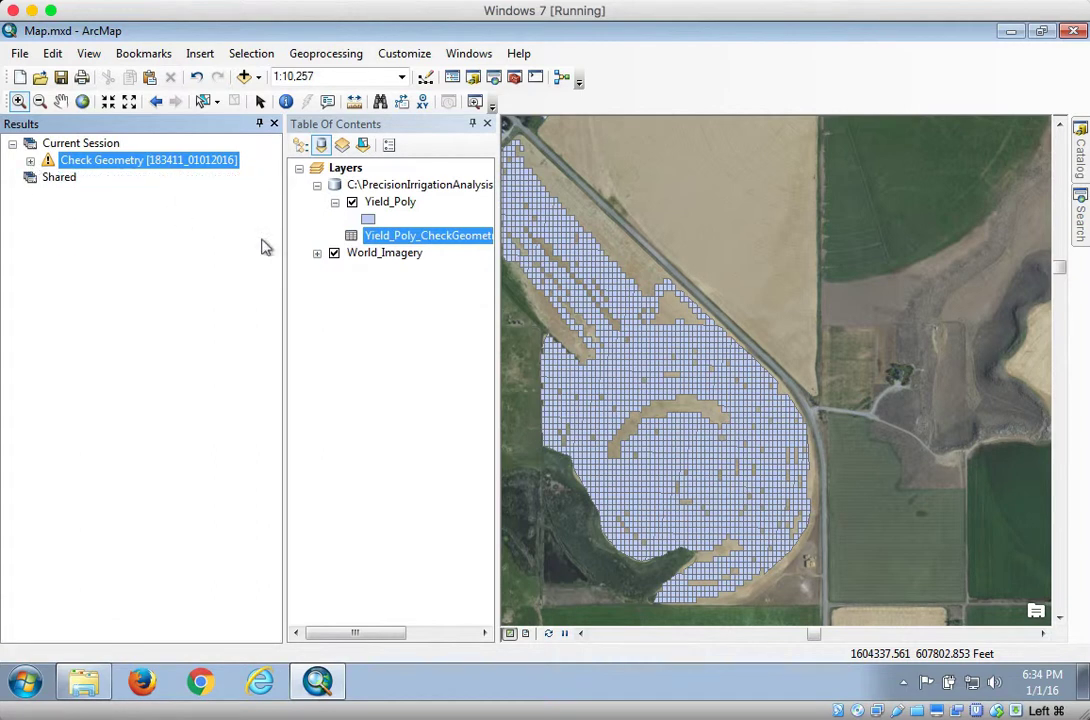
click(273, 123)
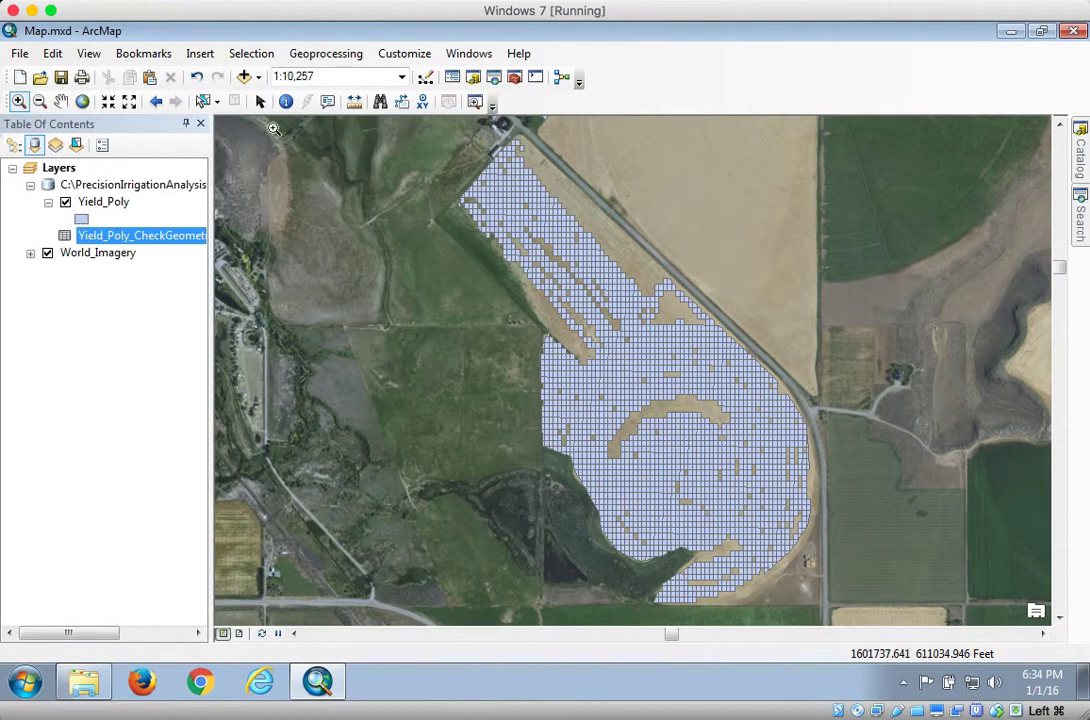
Run Repair Geometry from the Data Management Features toolbox on the Yield_Poly layer, deleting features with null geometry
mouse_move(1083, 165)
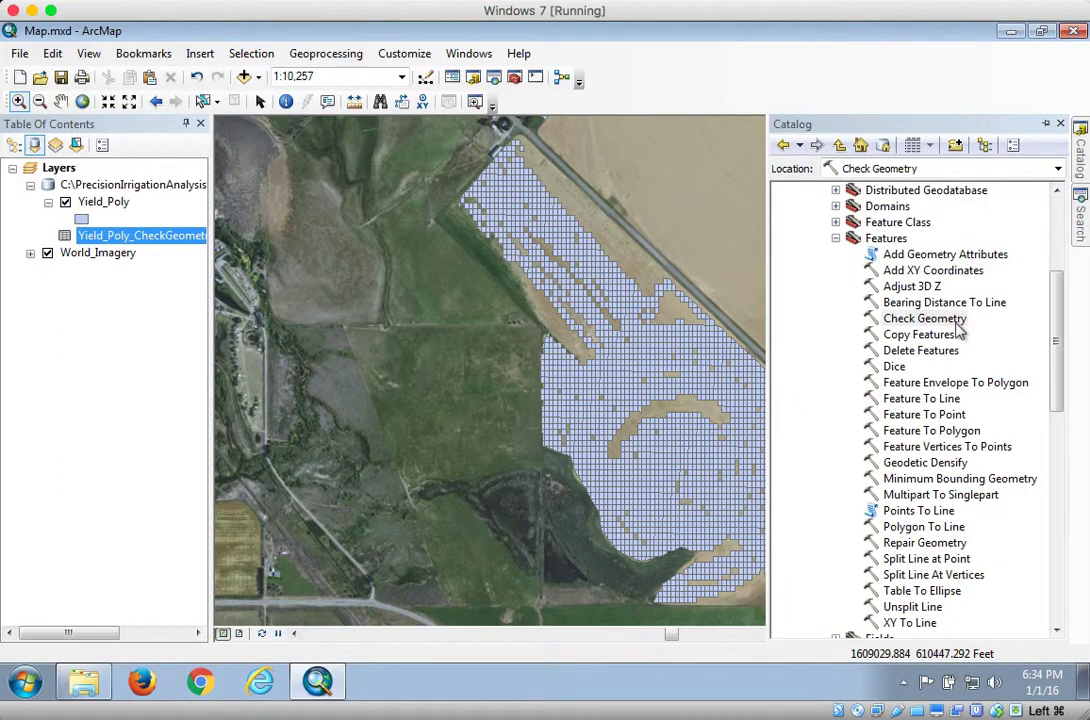
click(920, 546)
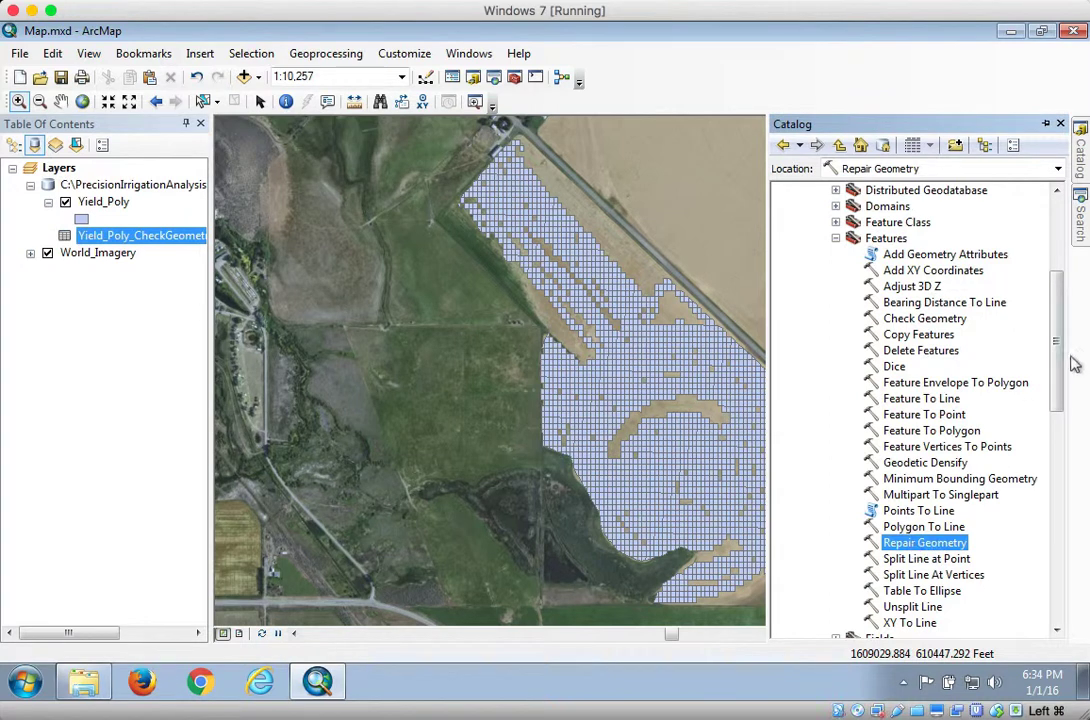
drag(1055, 340, 1047, 270)
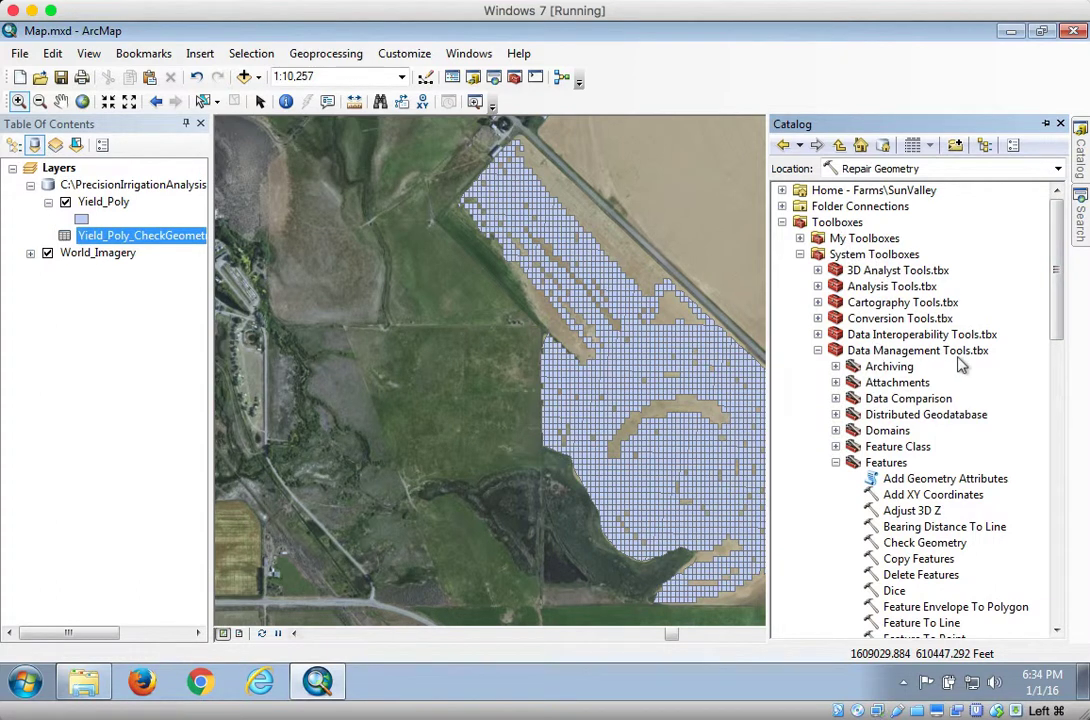
scroll(1040, 360, down, 5)
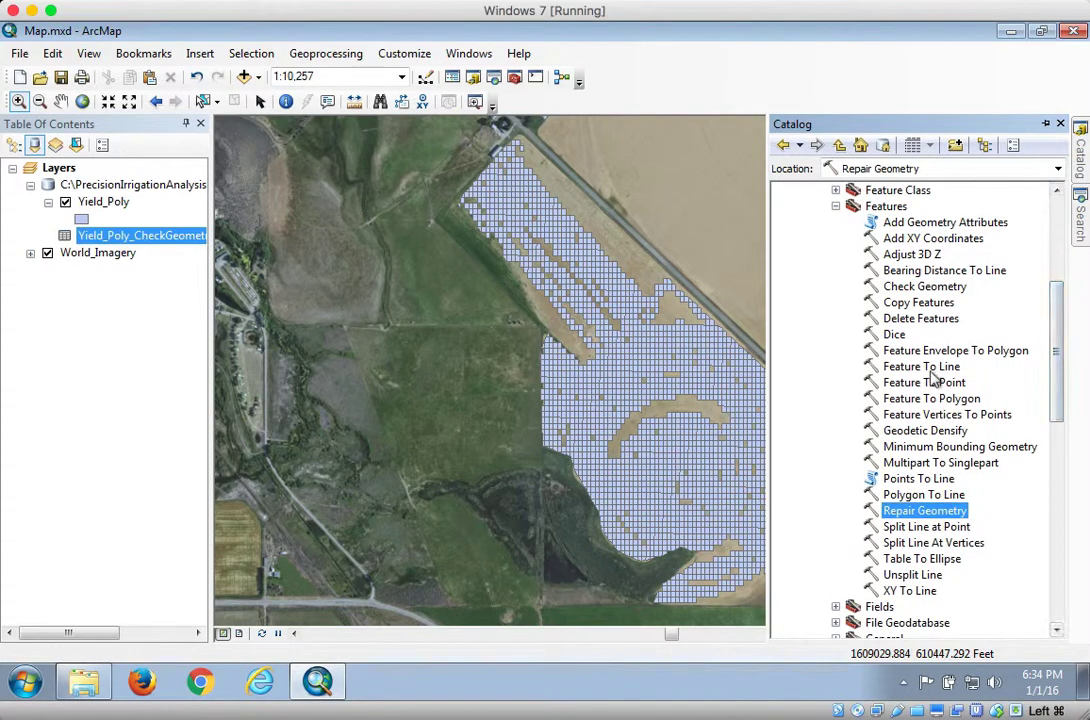
double_click(925, 511)
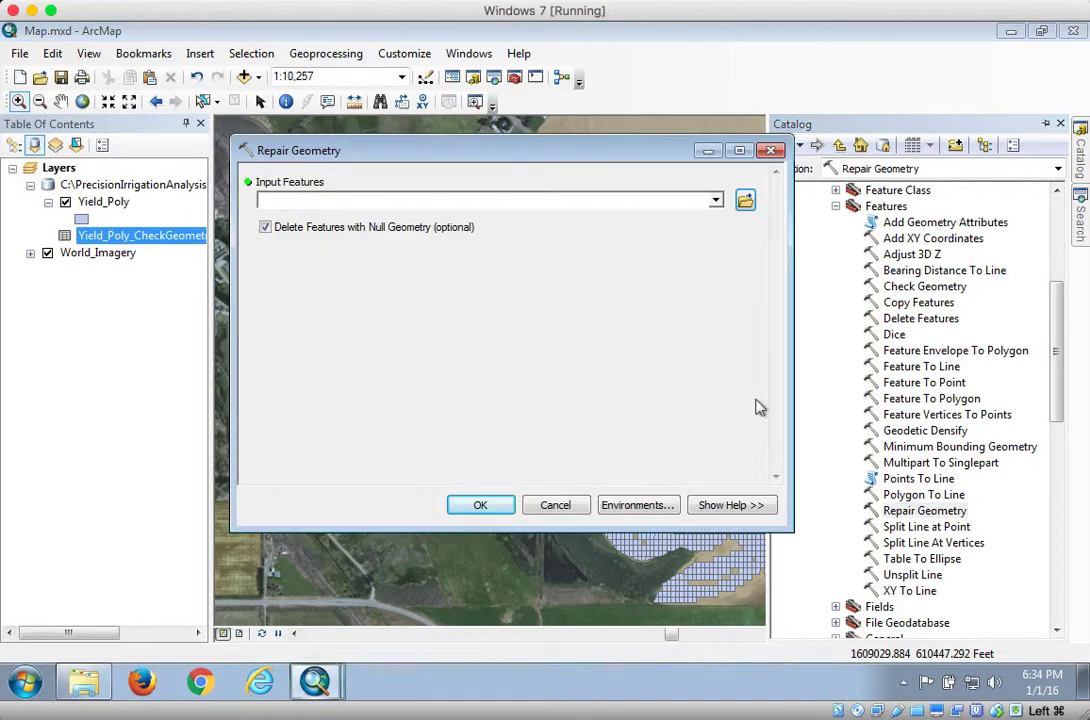
click(715, 200)
click(323, 219)
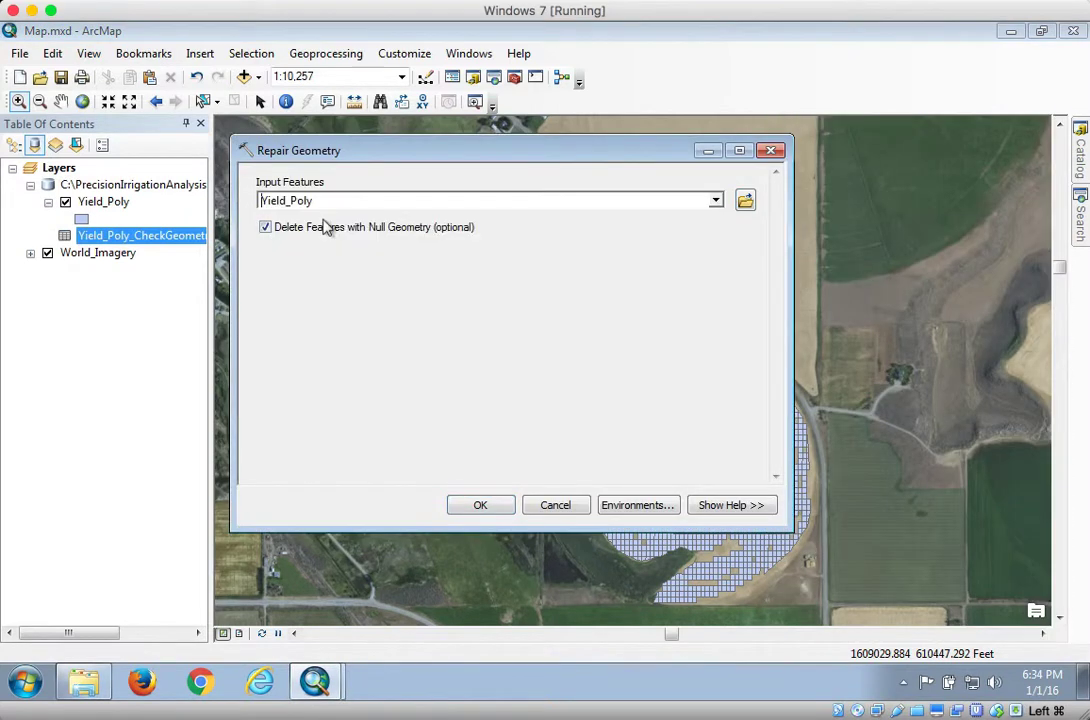
click(479, 506)
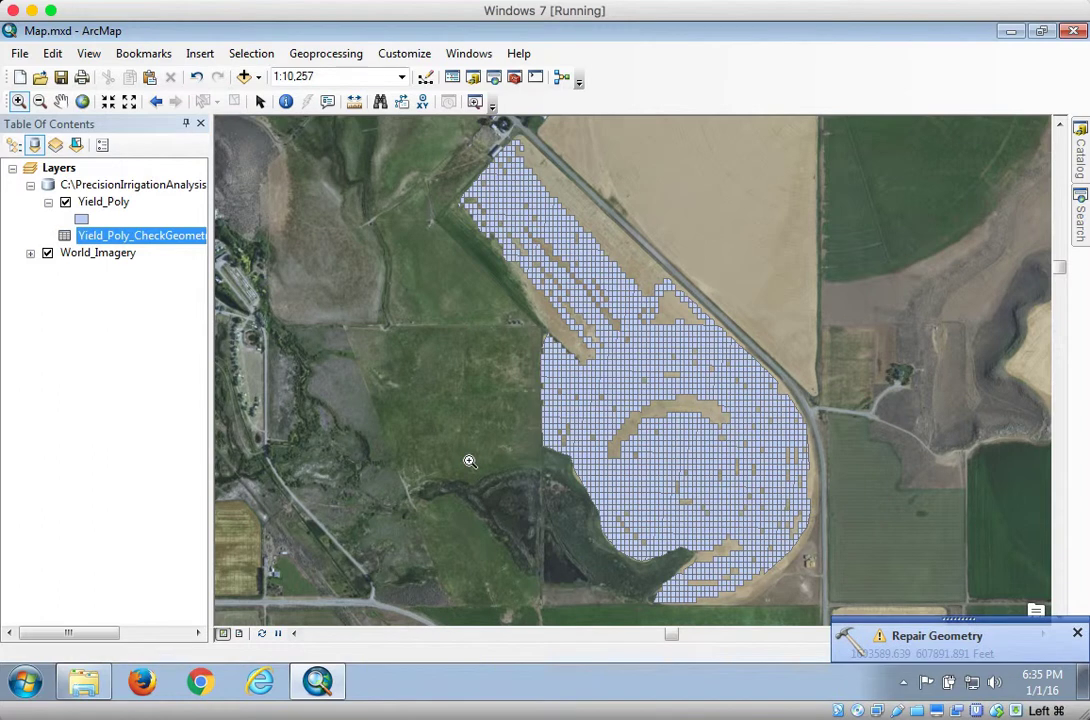
Run Feature To Point on Yield_Poly with the output feature class Yield_Point in Data.gdb
click(1076, 635)
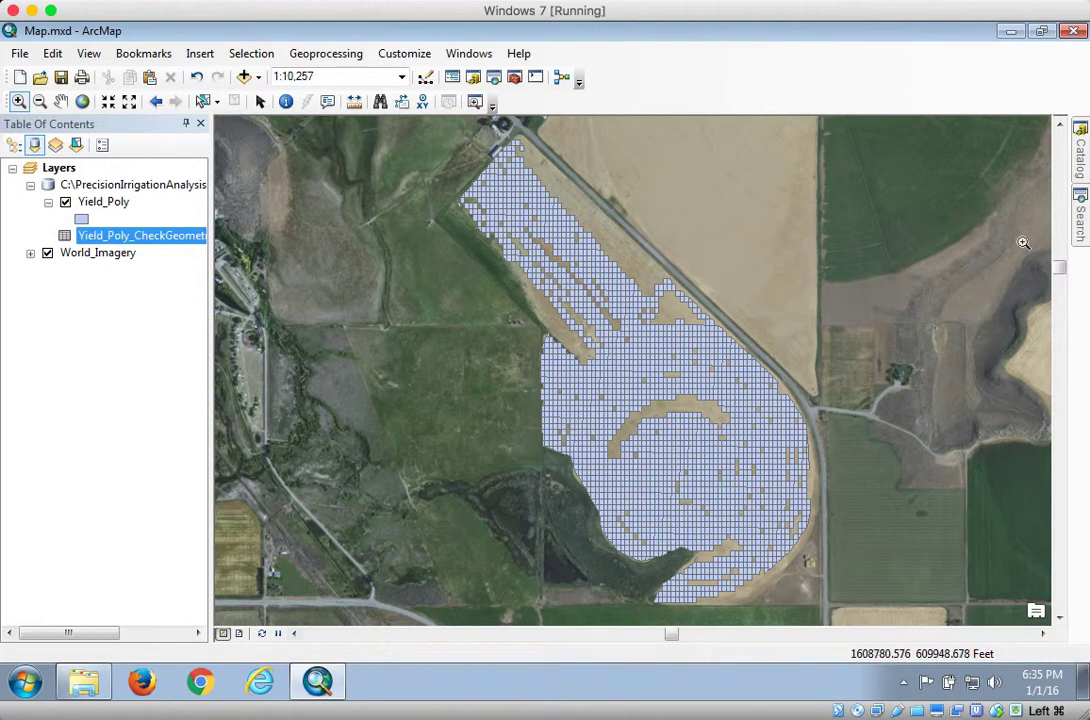
click(1080, 215)
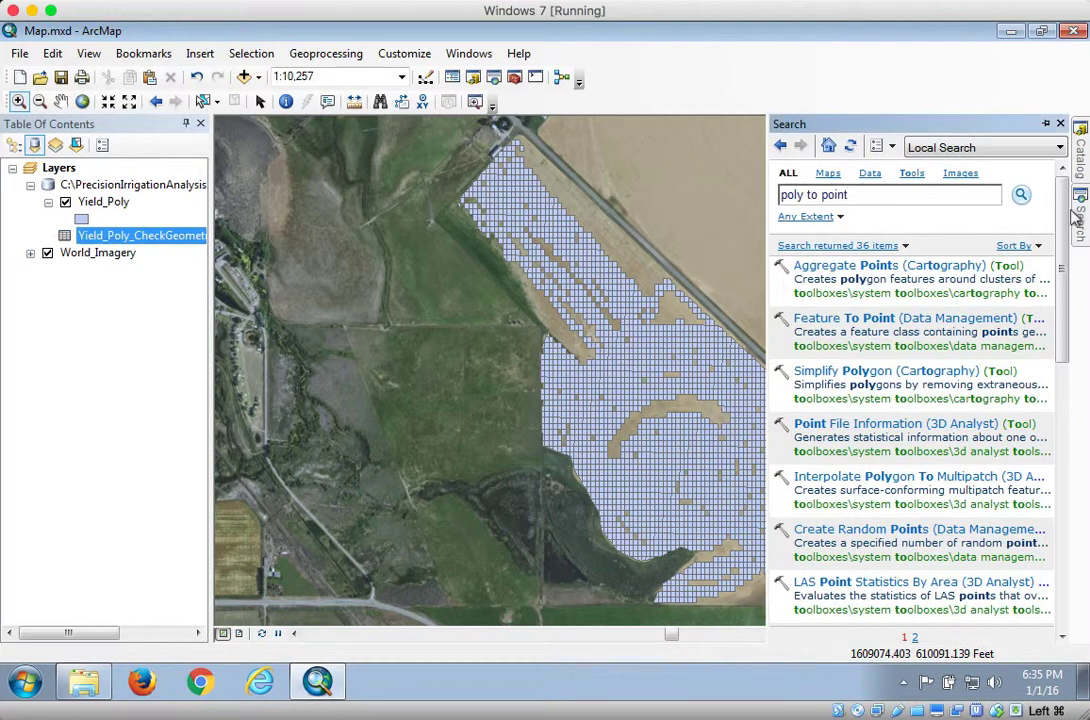
click(828, 330)
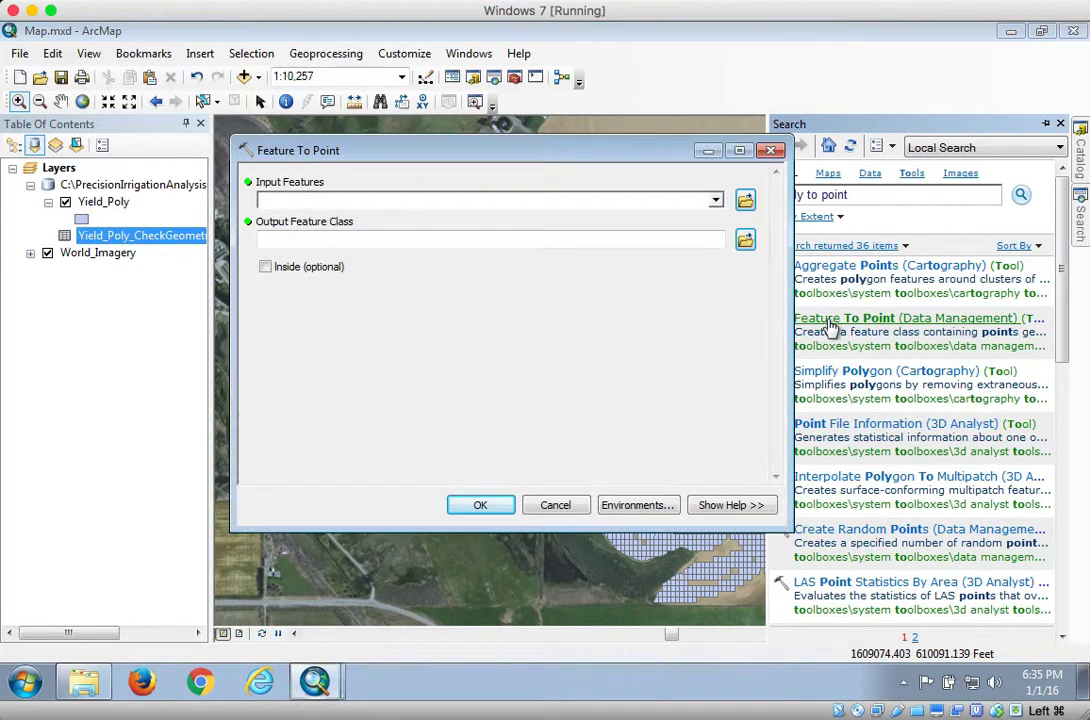
click(713, 202)
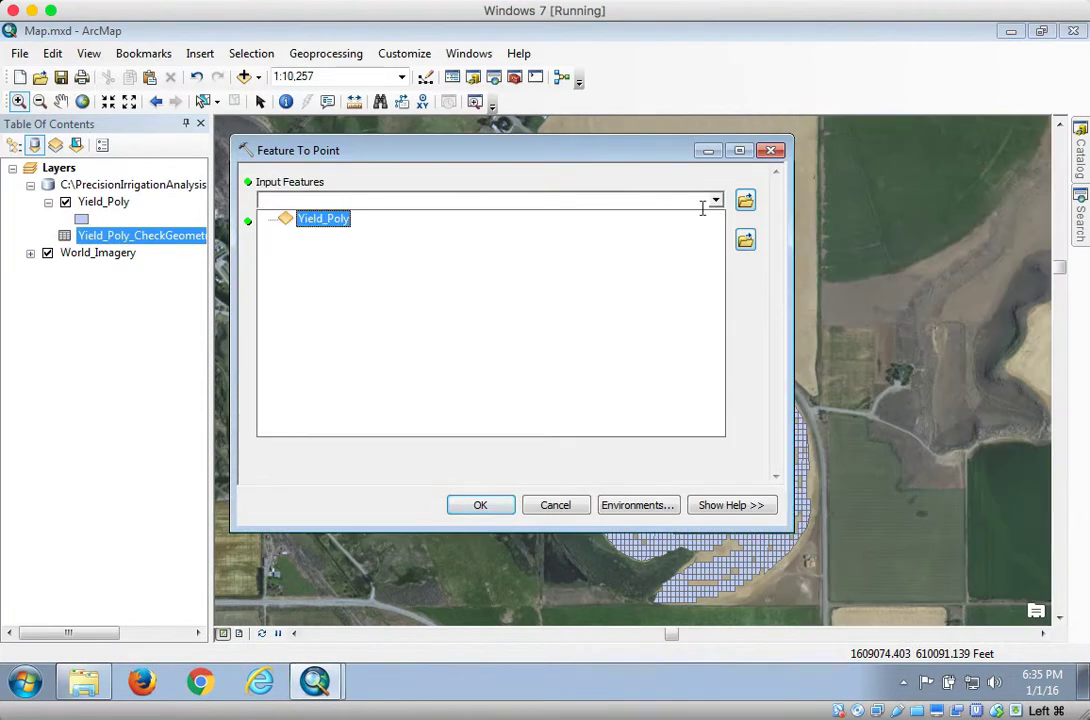
click(318, 219)
drag(655, 242, 553, 246)
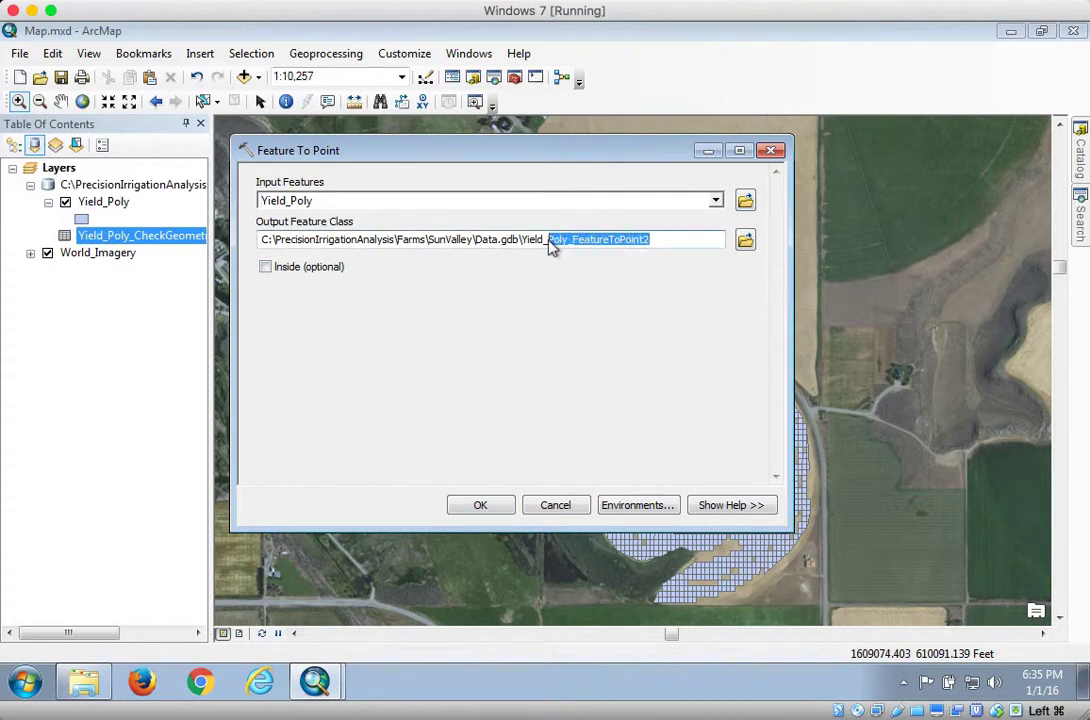
text(Poin)
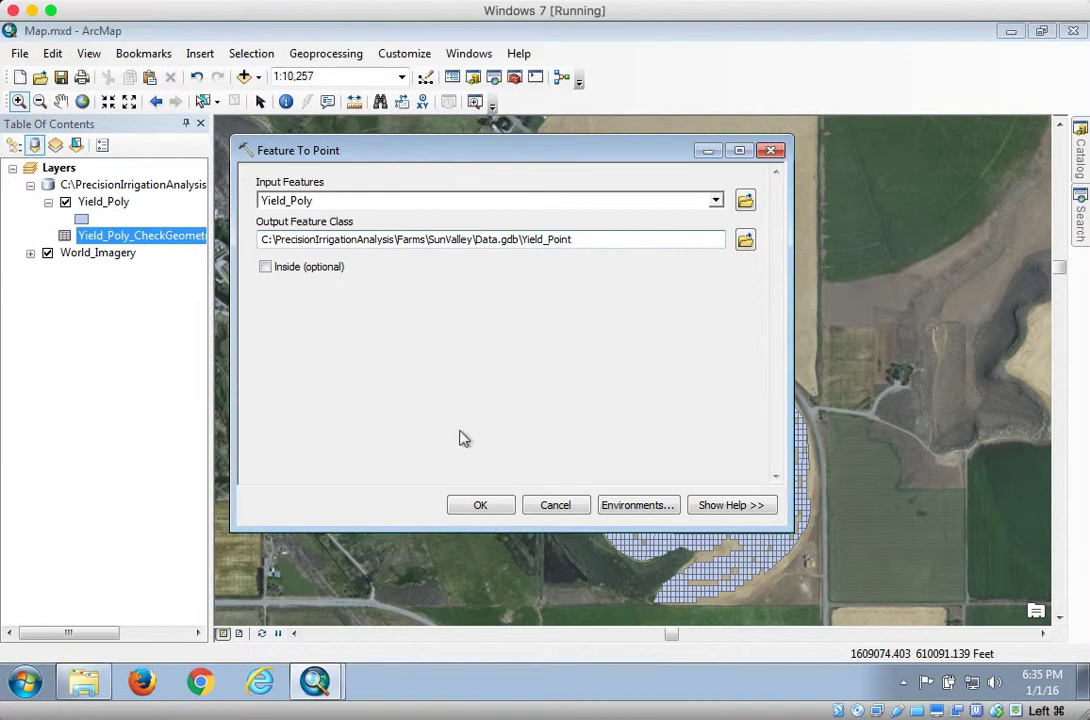
click(478, 505)
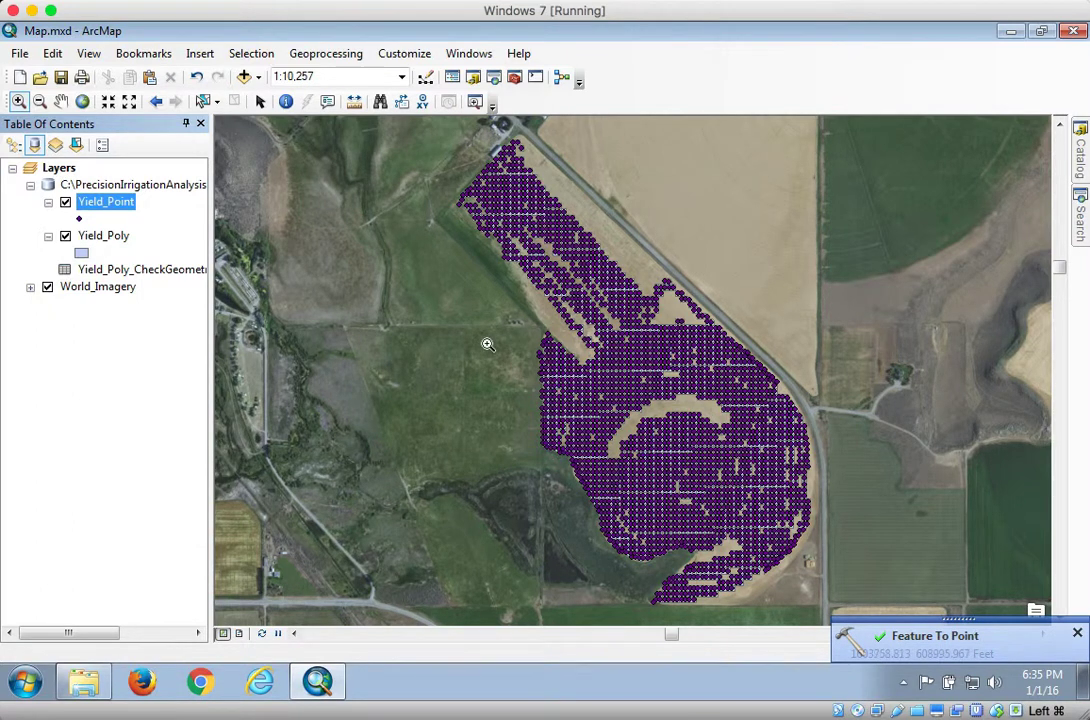
Collapse the toolboxes in the Catalog and browse Folder Connections to the SunValley Data.gdb contents
click(1079, 160)
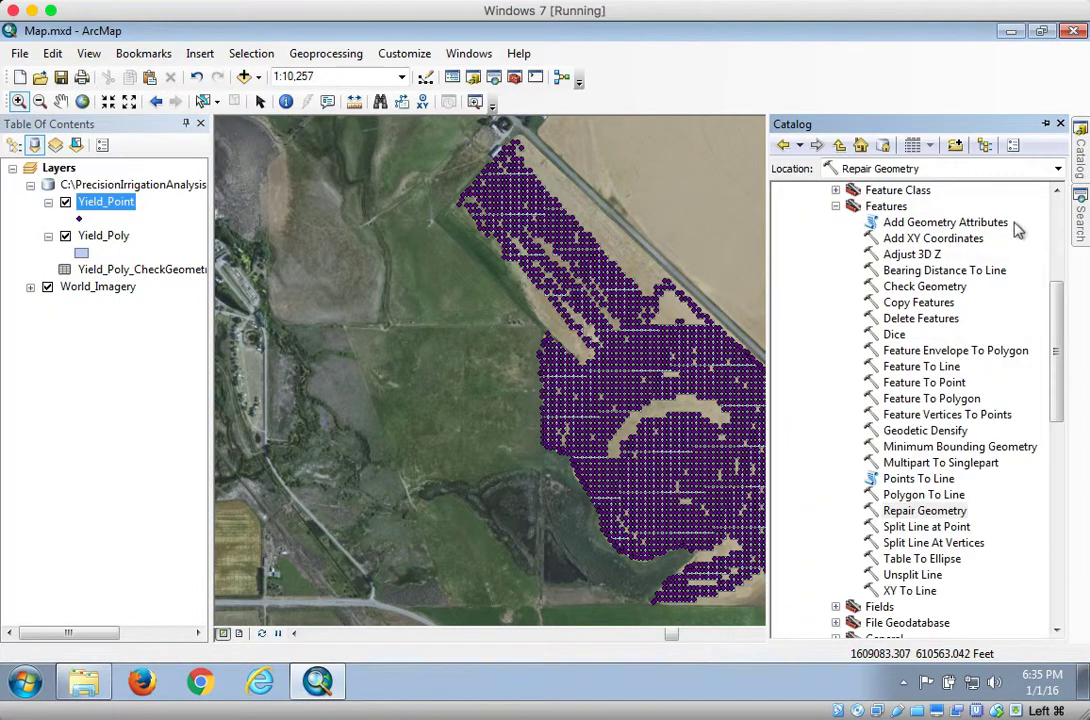
click(835, 206)
drag(1056, 336, 1005, 208)
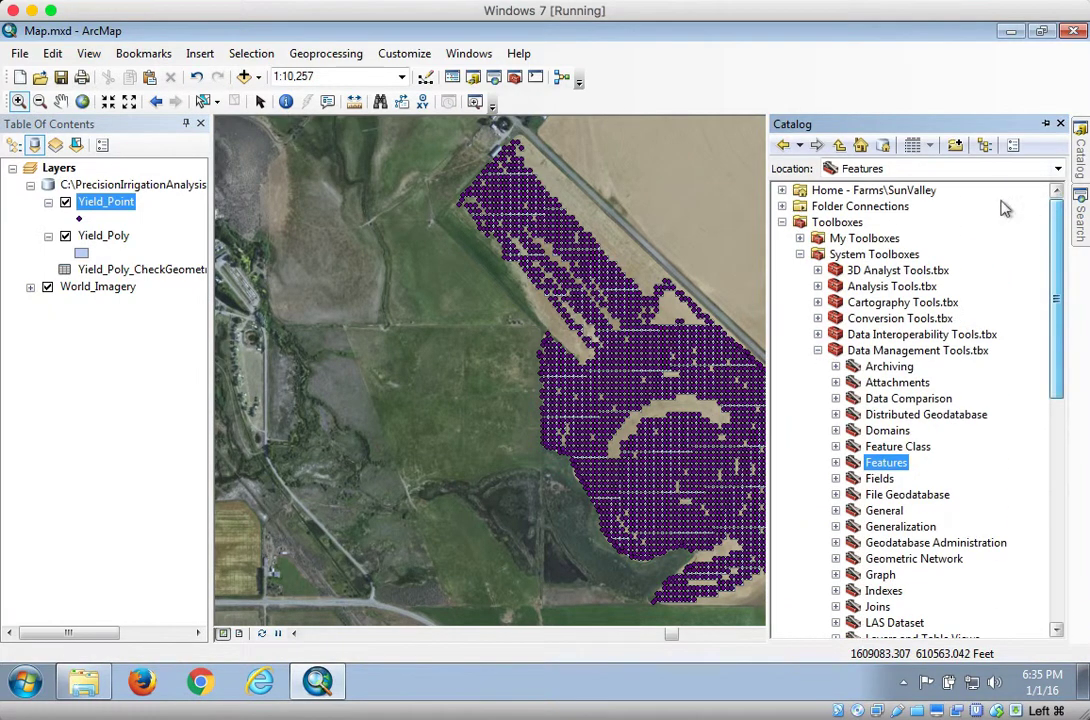
click(783, 222)
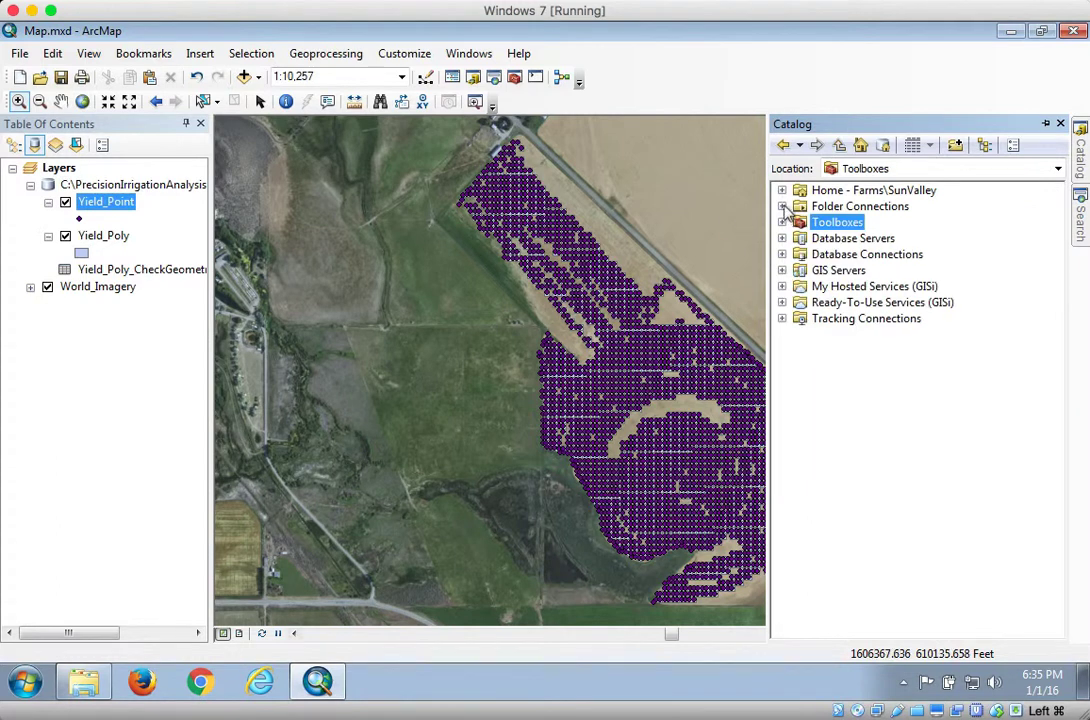
click(782, 206)
click(800, 238)
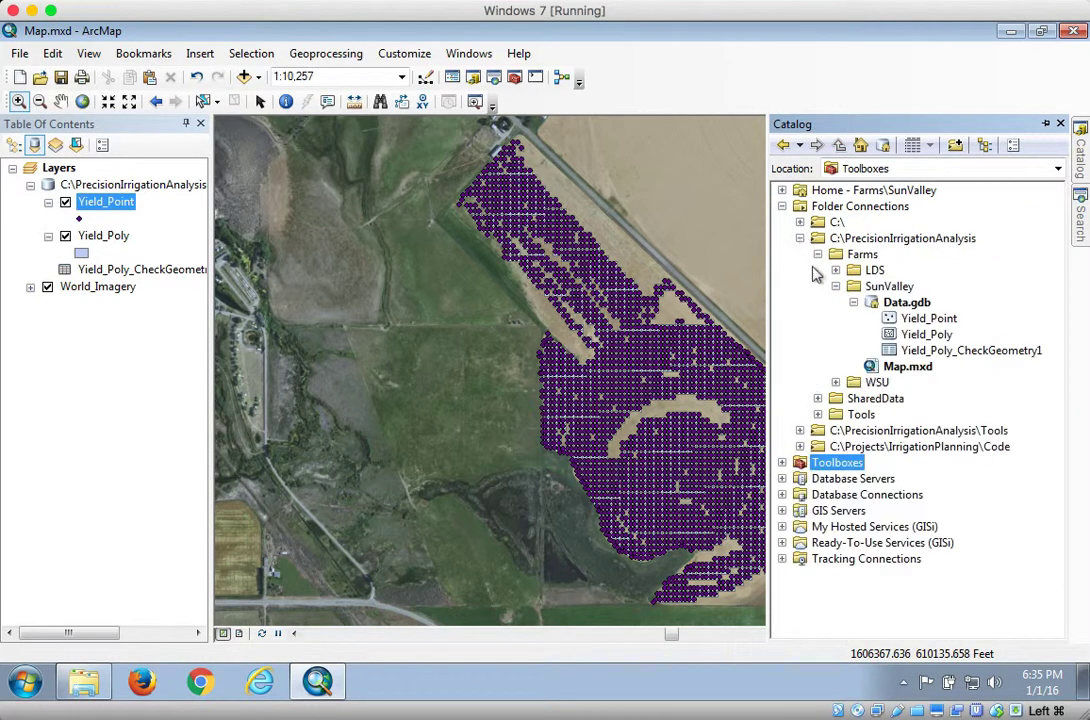
click(926, 335)
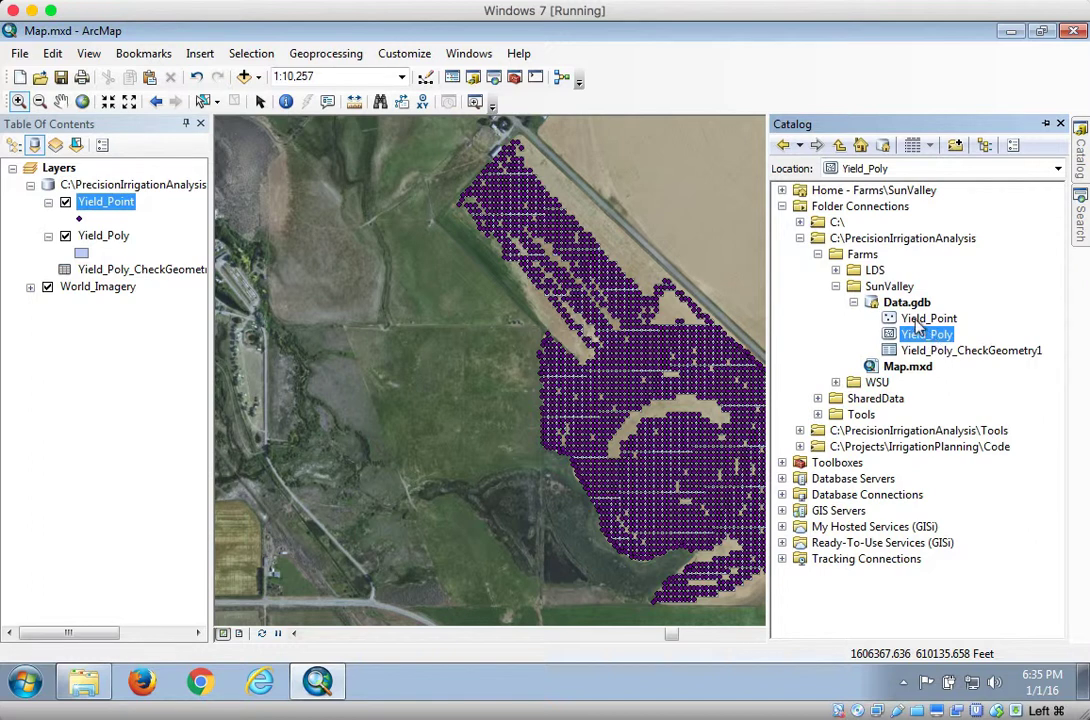
Remove the Yield_Poly layer and the Yield_Poly_CheckGeometry table from the map
click(117, 238)
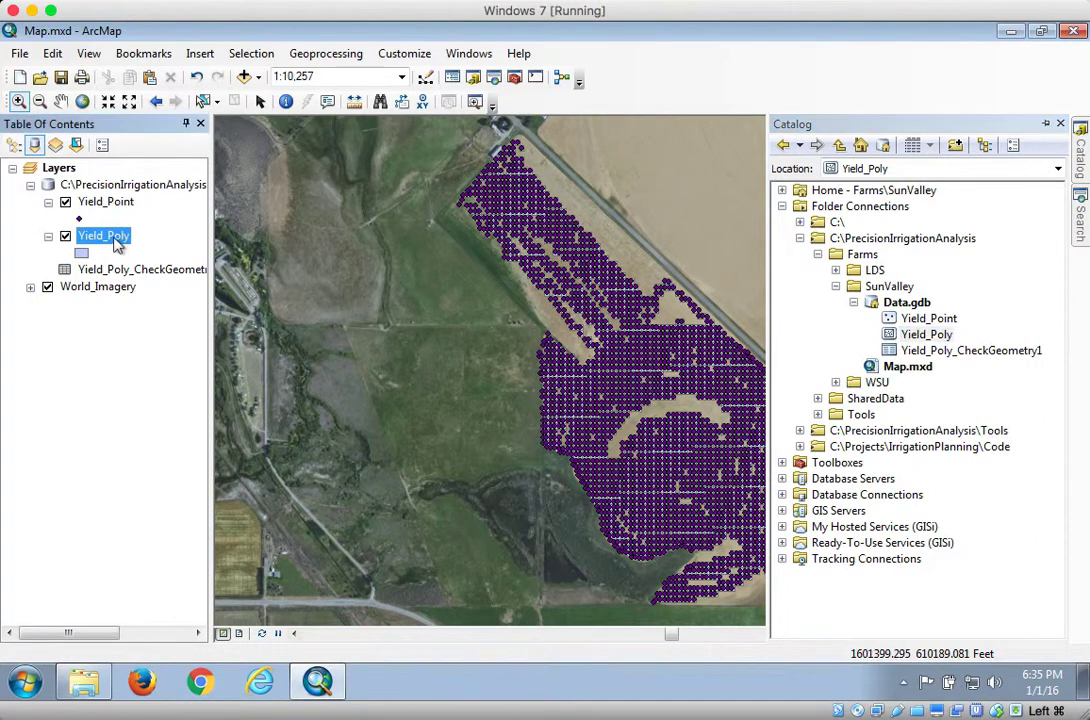
right_click(117, 238)
click(160, 269)
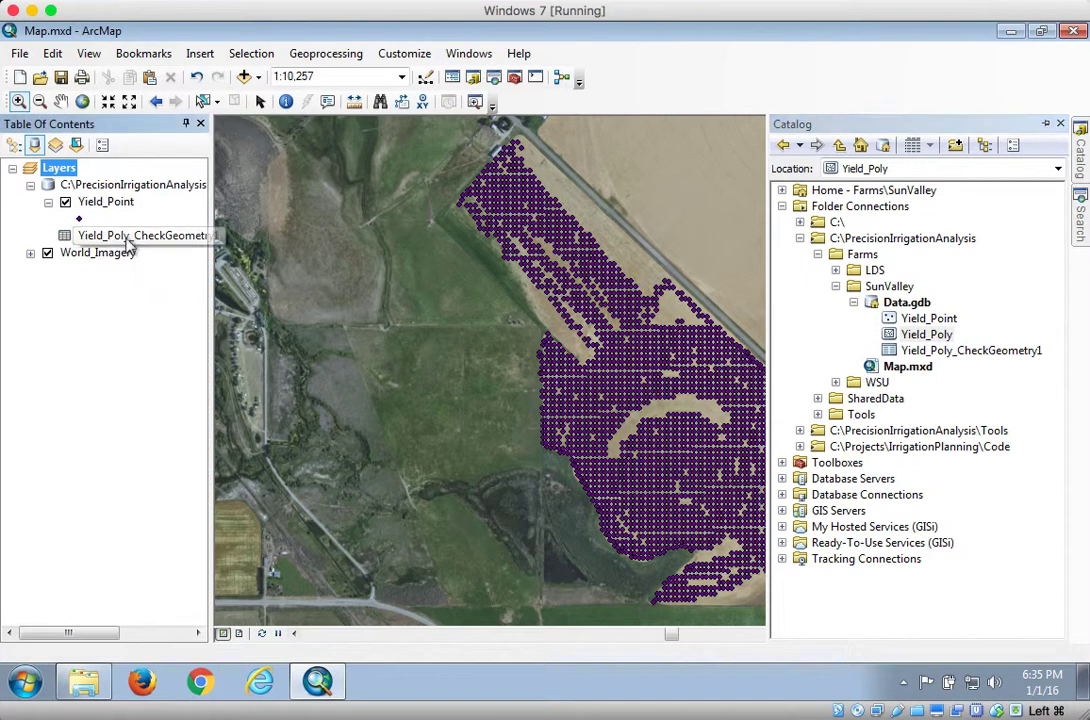
right_click(128, 240)
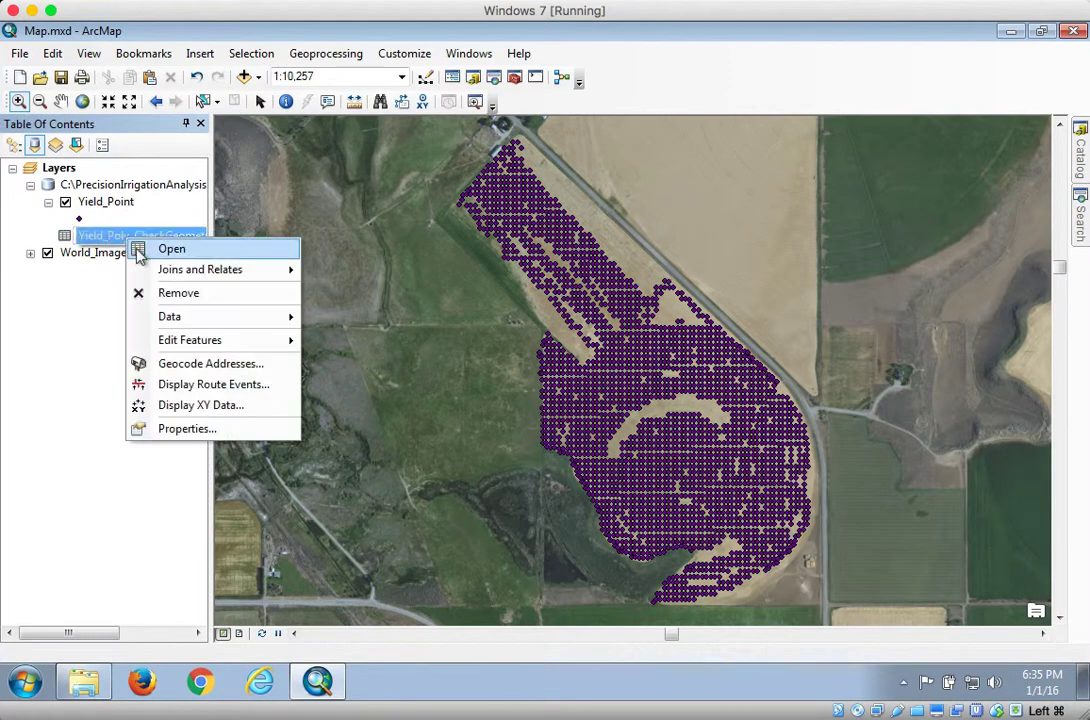
click(164, 294)
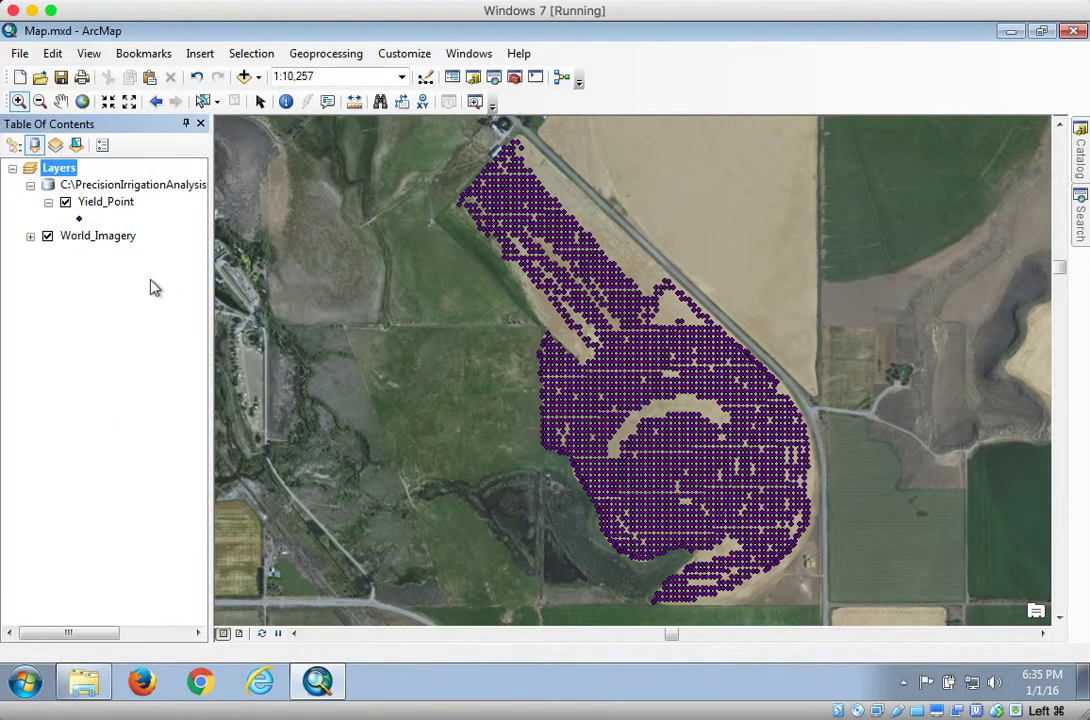
List layers by drawing order and delete the Yield_Poly_CheckGeometry1 table from Data.gdb
click(13, 146)
click(1080, 158)
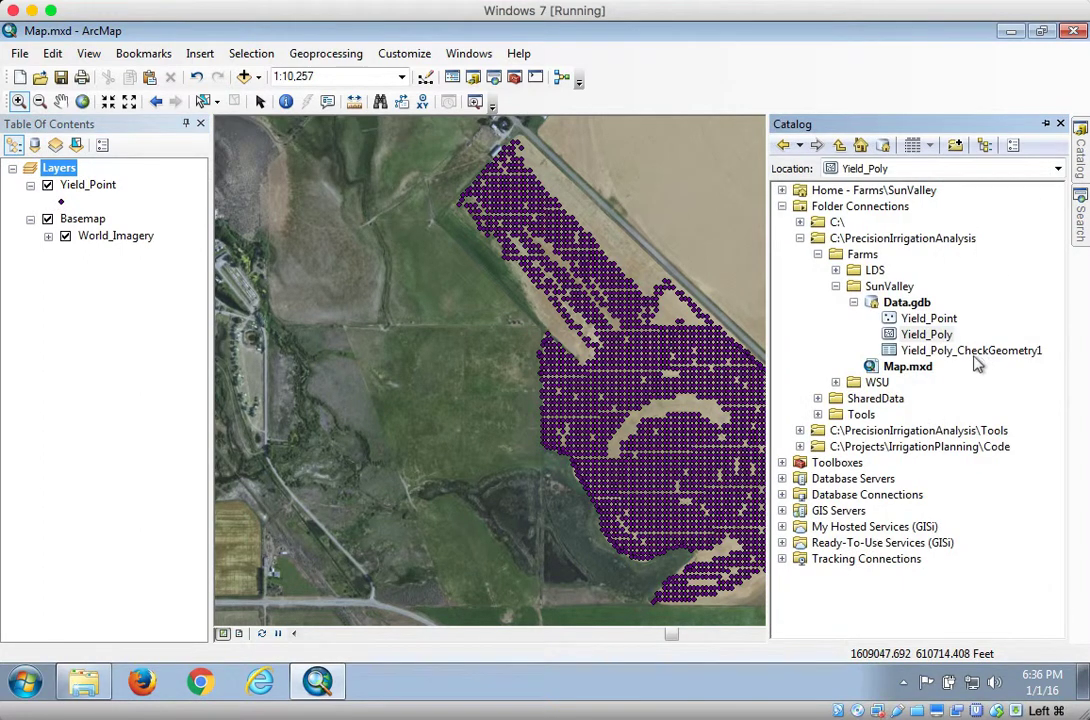
click(912, 351)
right_click(907, 350)
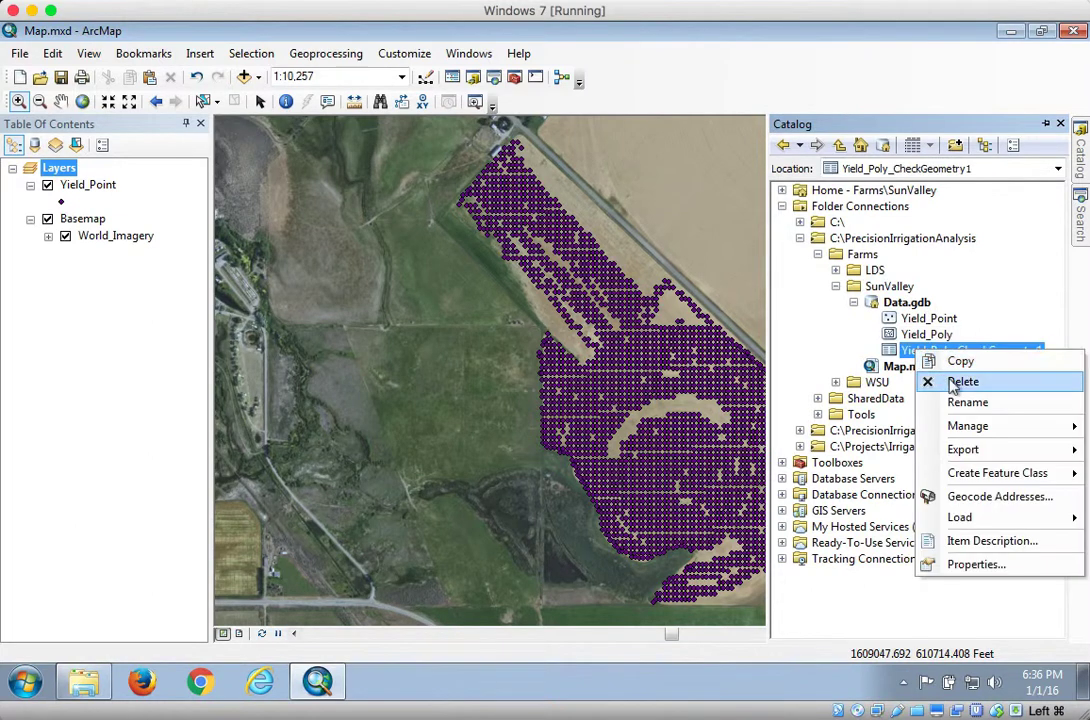
click(930, 381)
click(645, 397)
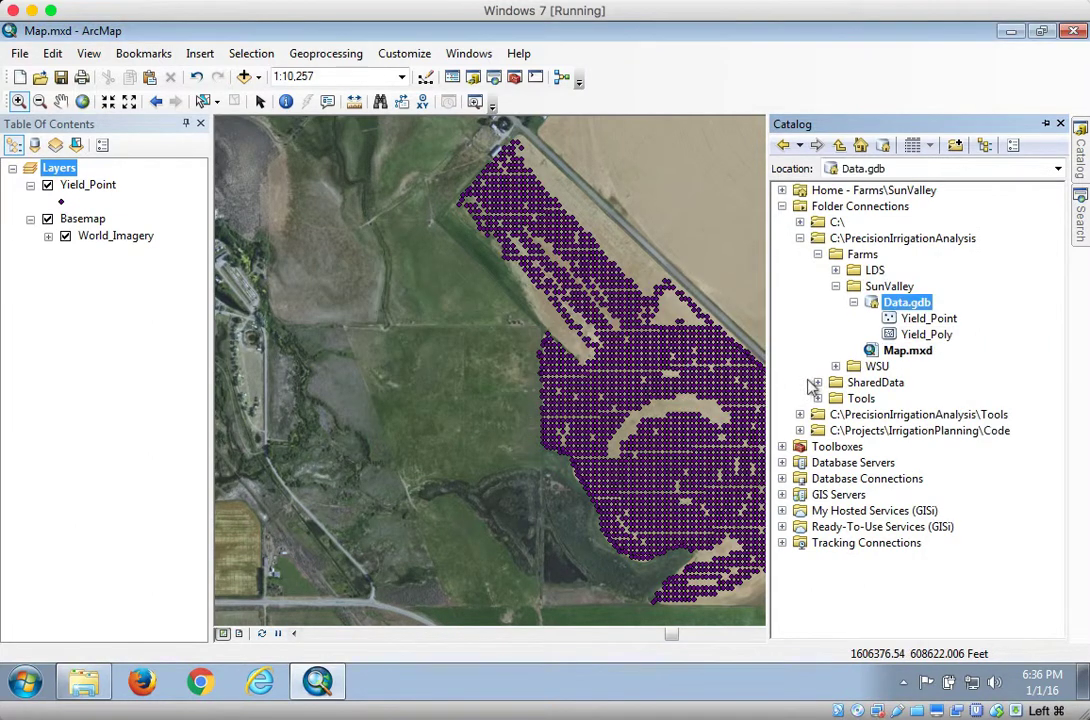
Delete the Yield_Poly feature class from Data.gdb
click(926, 336)
right_click(925, 339)
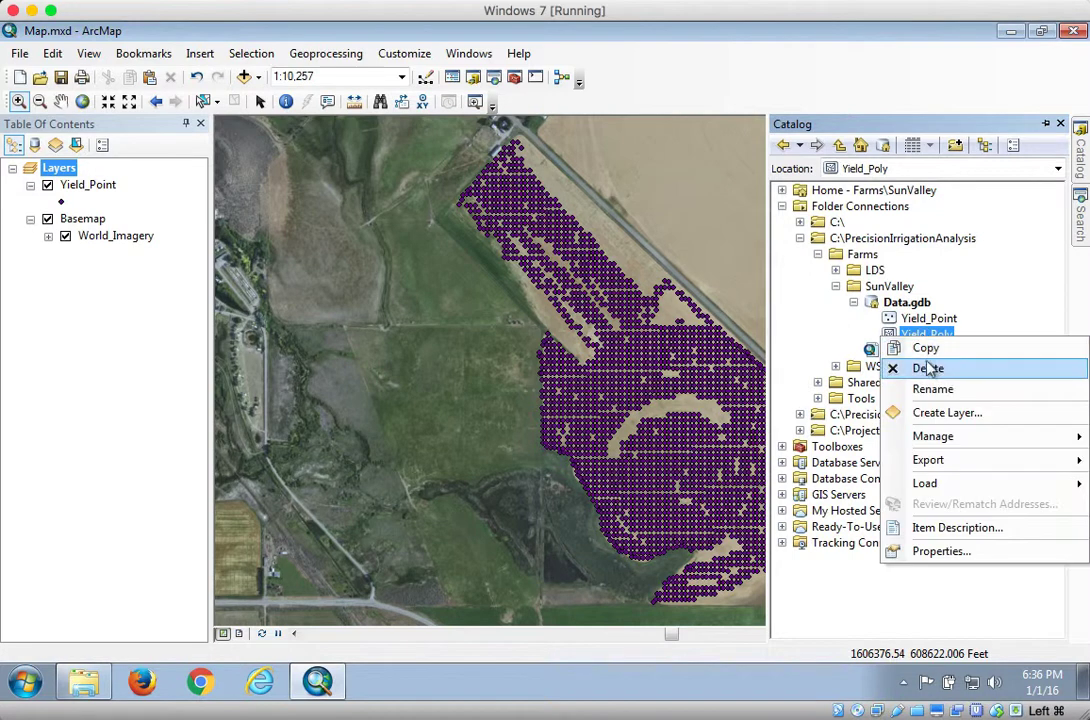
click(932, 366)
key(Return)
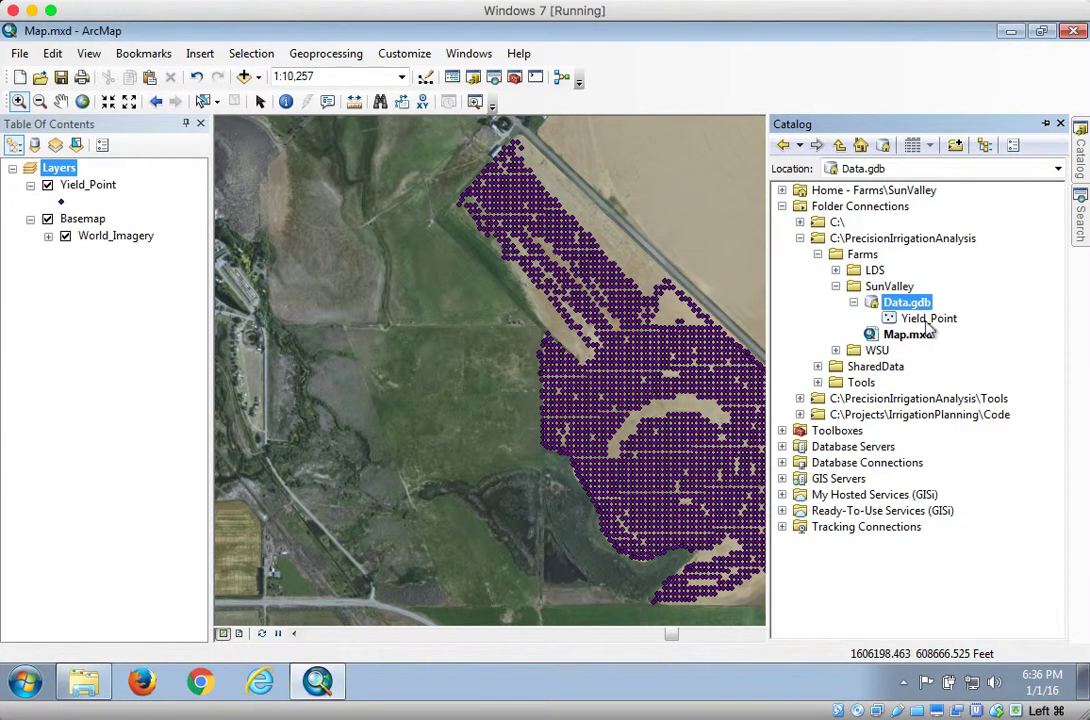
Open the Yield_Point attribute table to inspect its fields, then close it
right_click(100, 190)
click(148, 237)
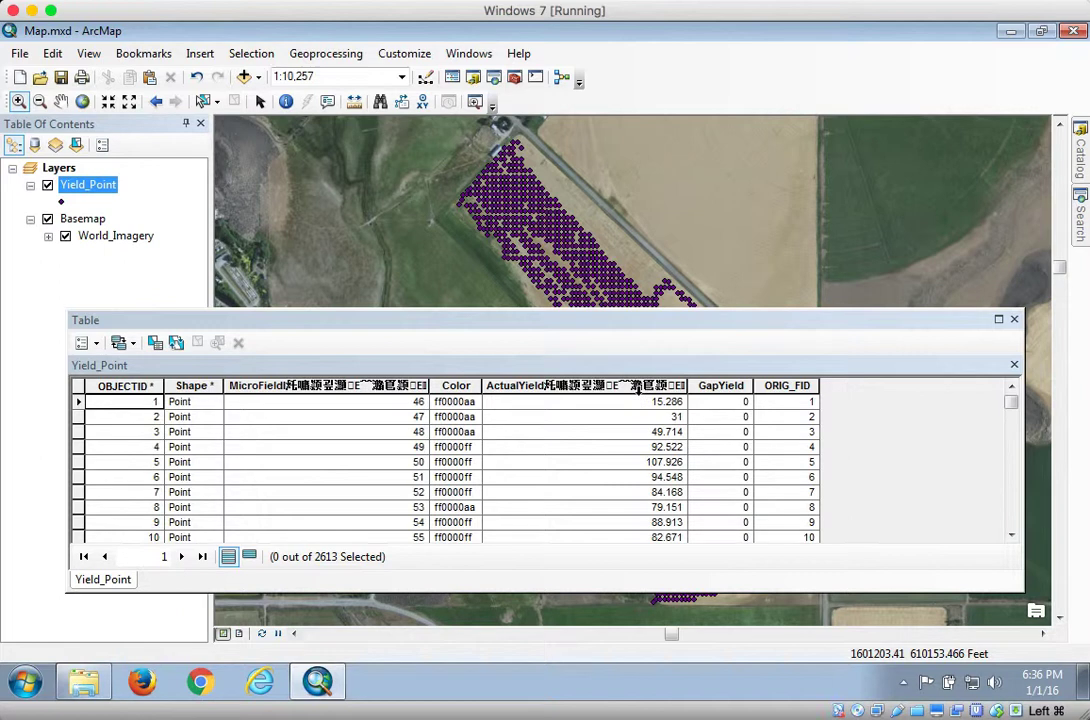
click(1014, 319)
right_click(104, 190)
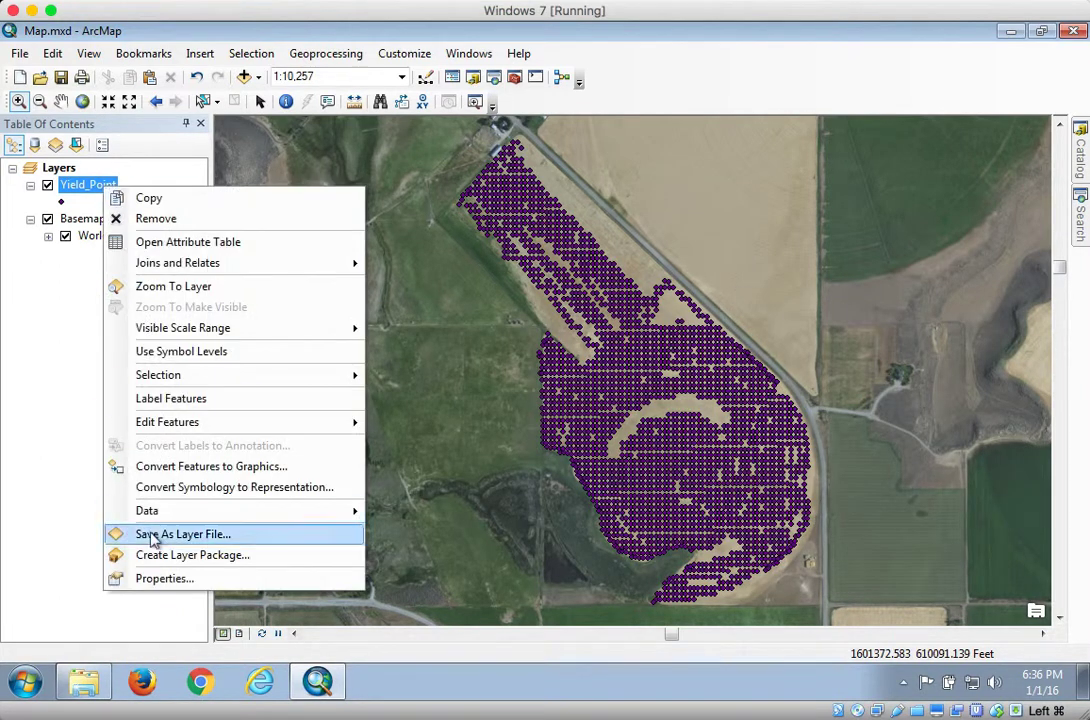
click(30, 255)
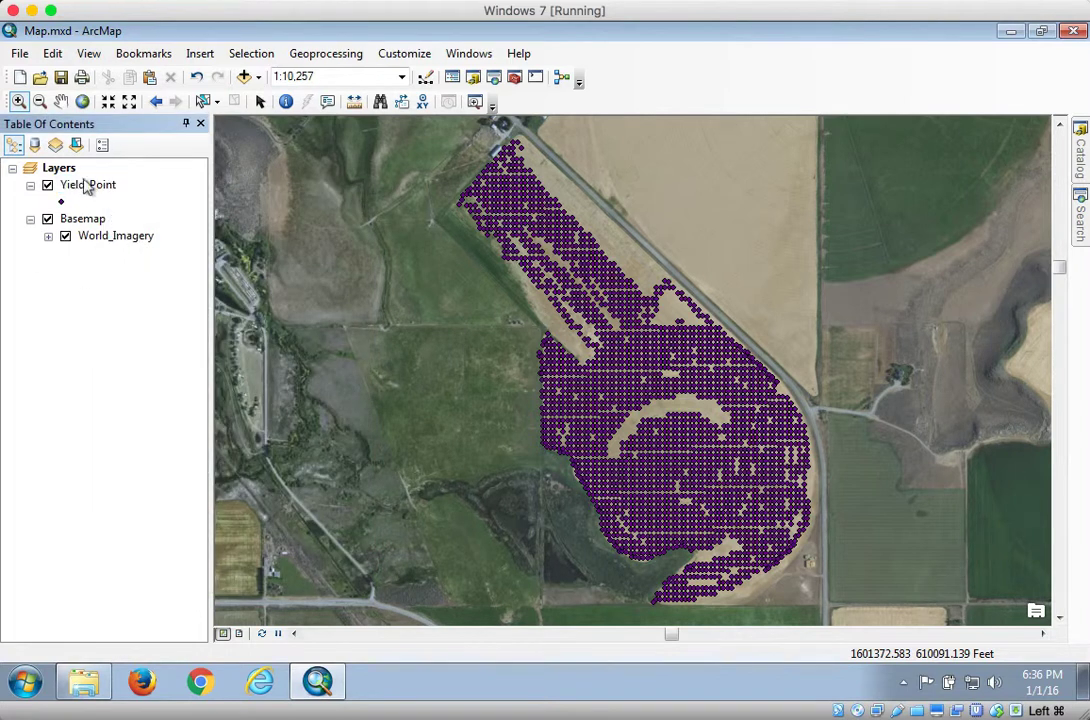
Remove the Yield_Point layer from the map
right_click(85, 186)
click(118, 216)
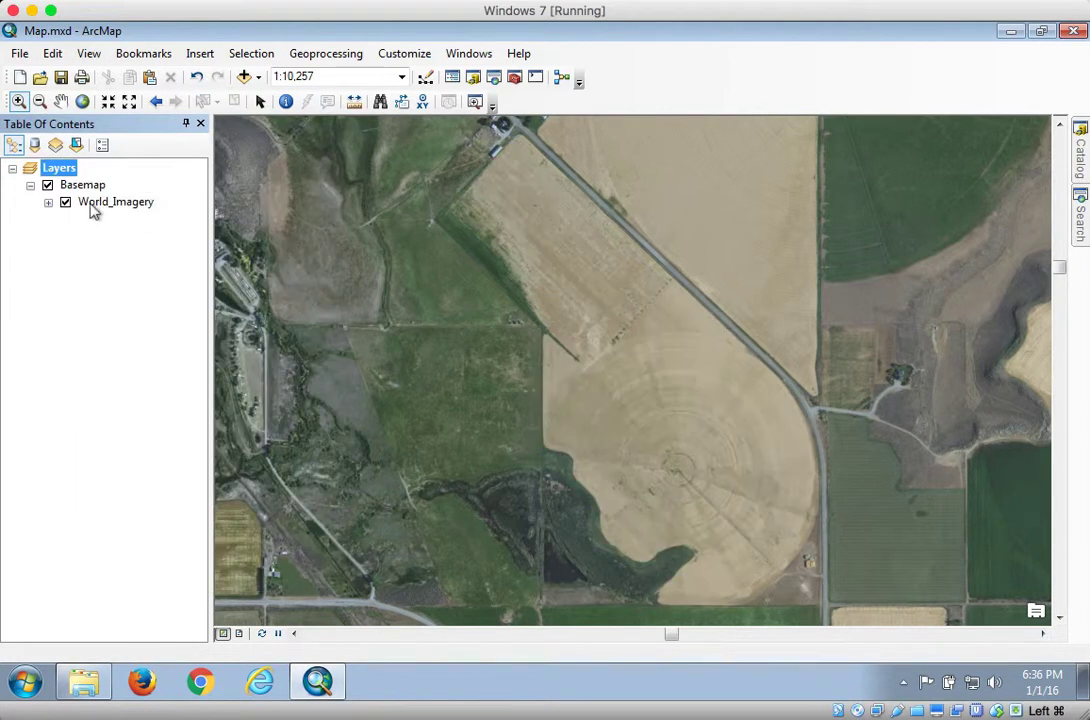
Open the Yield_Point feature class properties in Data.gdb and rename the garbled MicroField field to MicroField
mouse_move(1084, 172)
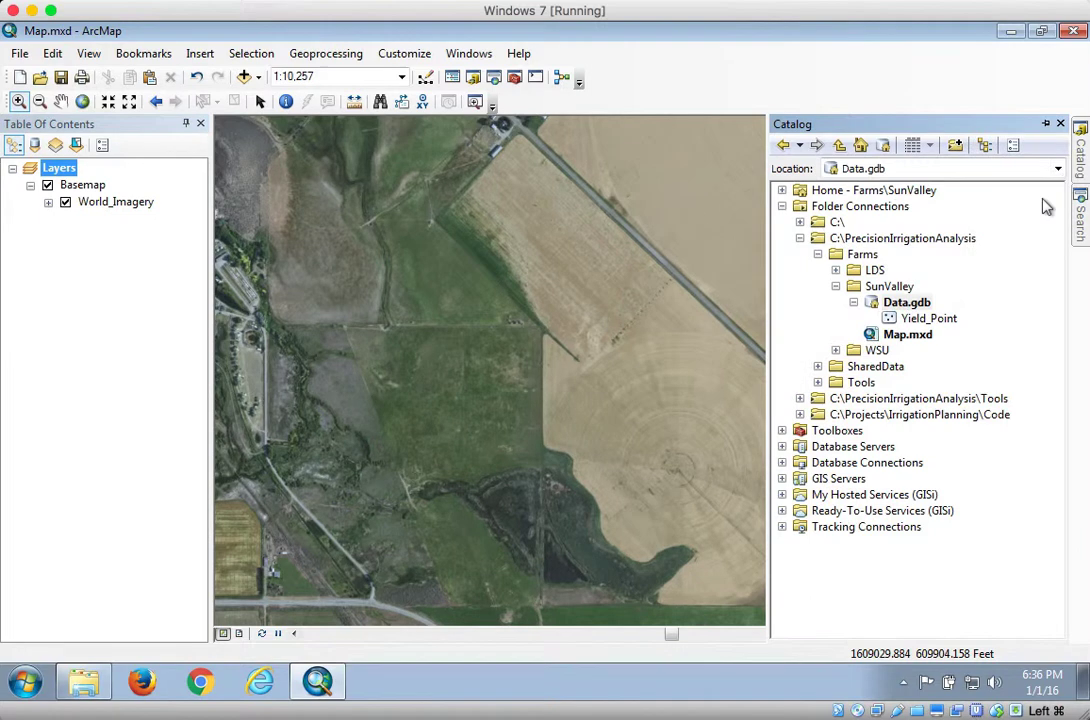
click(928, 319)
right_click(930, 326)
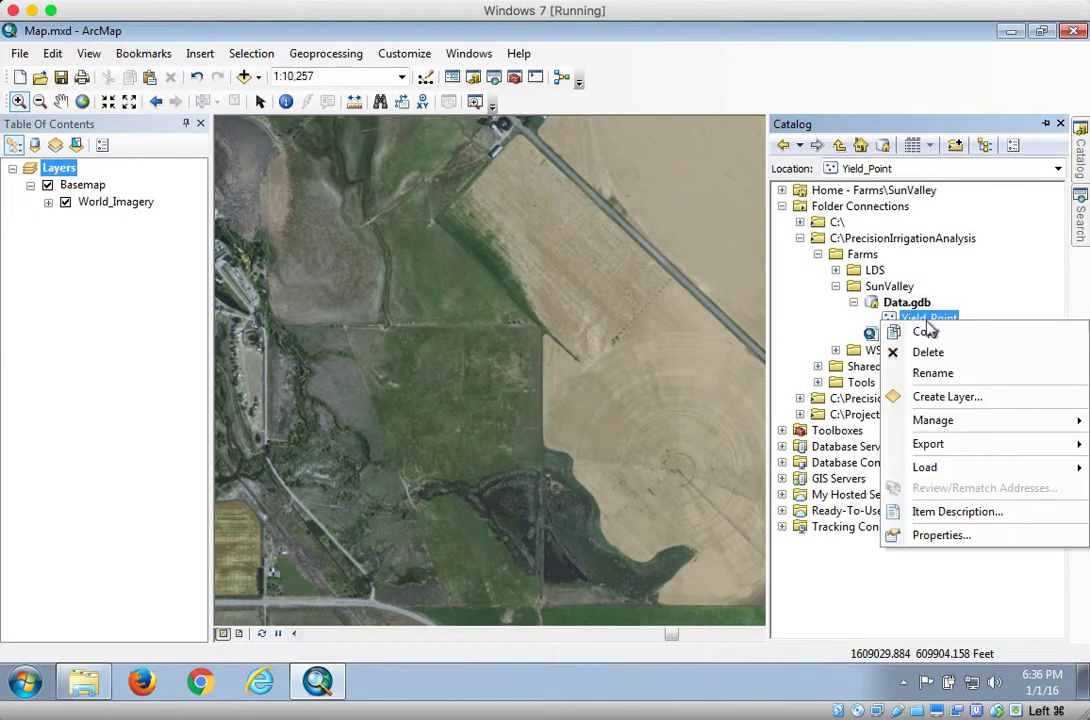
click(930, 535)
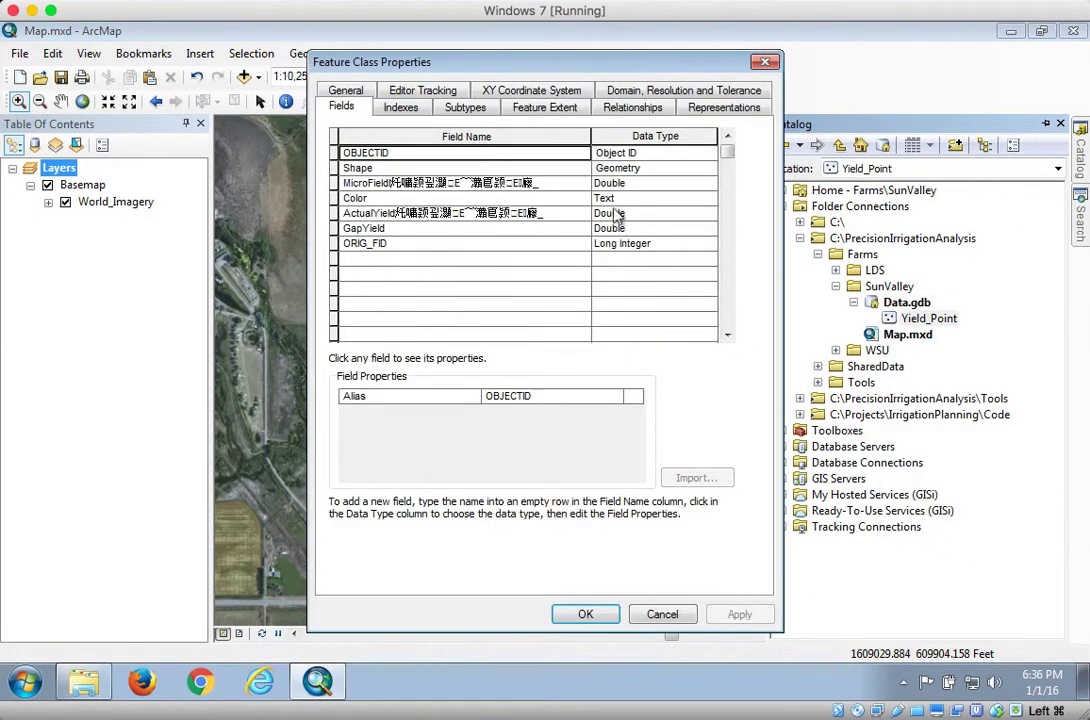
click(524, 182)
drag(552, 182, 448, 181)
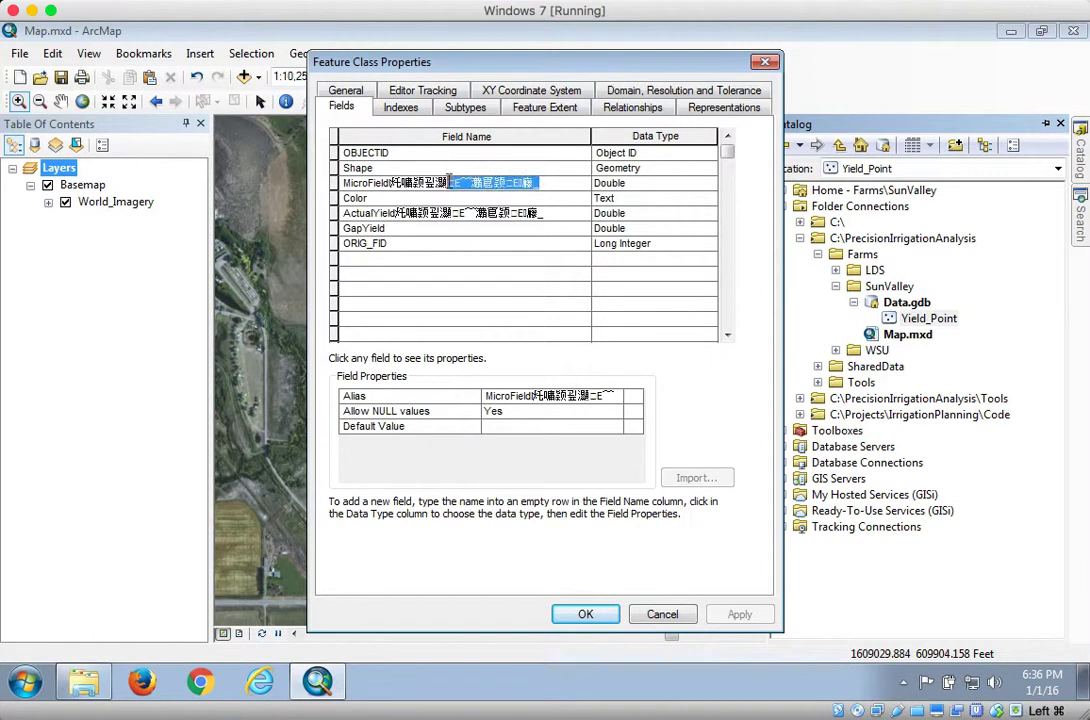
key(BackSpace)
key(BackSpace)
key(BackSpace)
key(BackSpace)
key(BackSpace)
key(BackSpace)
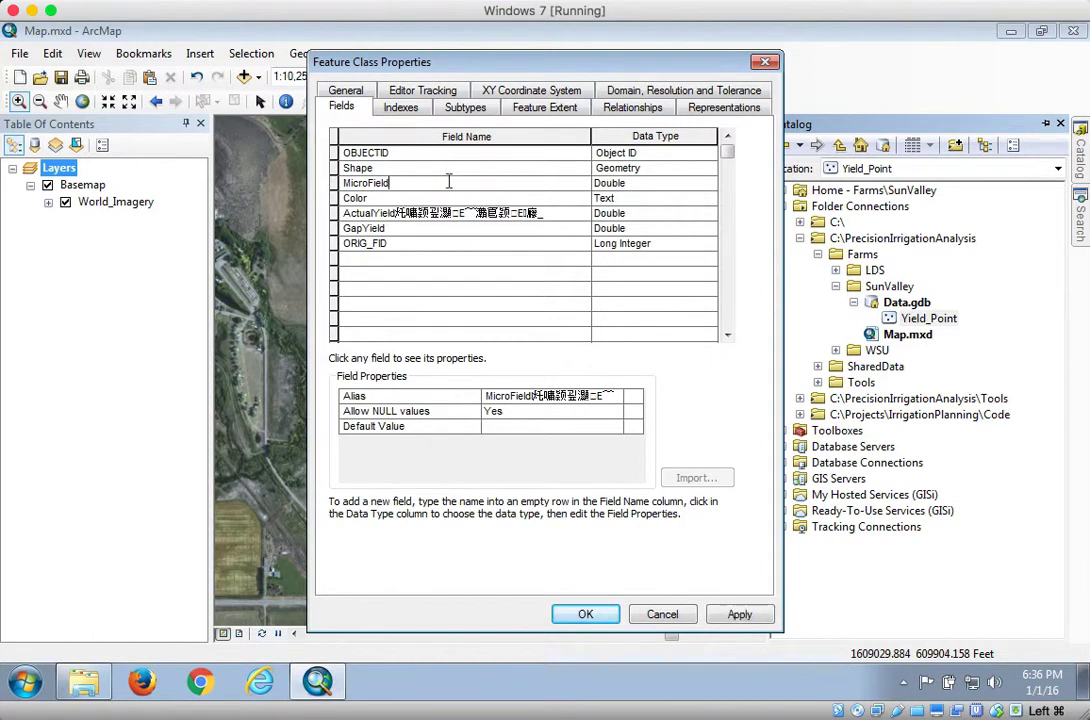
Rename the garbled ActualYield field to ActualYield and apply the field changes
click(547, 213)
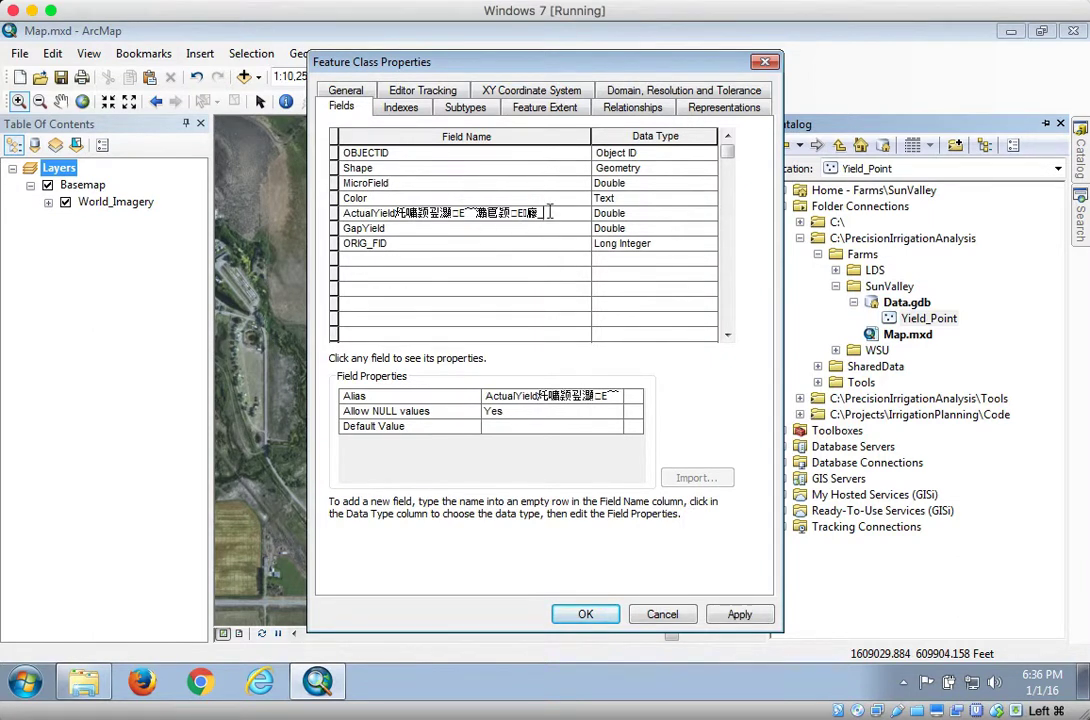
key(BackSpace)
key(BackSpace)
key(BackSpace)
key(BackSpace)
key(BackSpace)
key(BackSpace)
key(BackSpace)
key(BackSpace)
key(BackSpace)
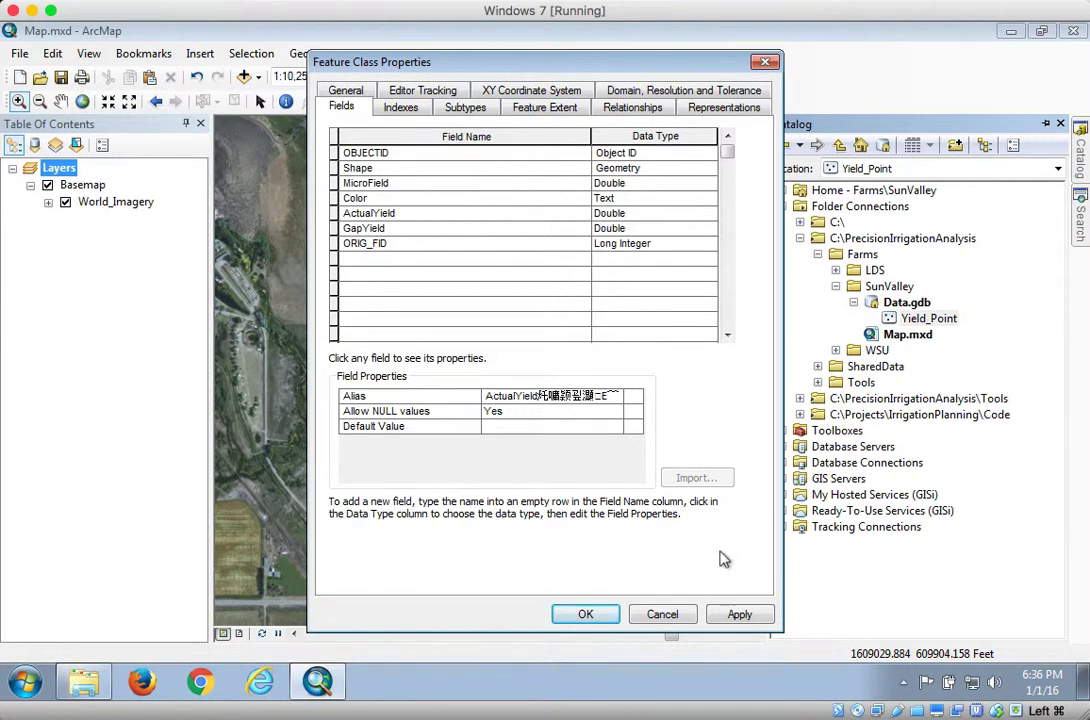
click(740, 614)
click(586, 614)
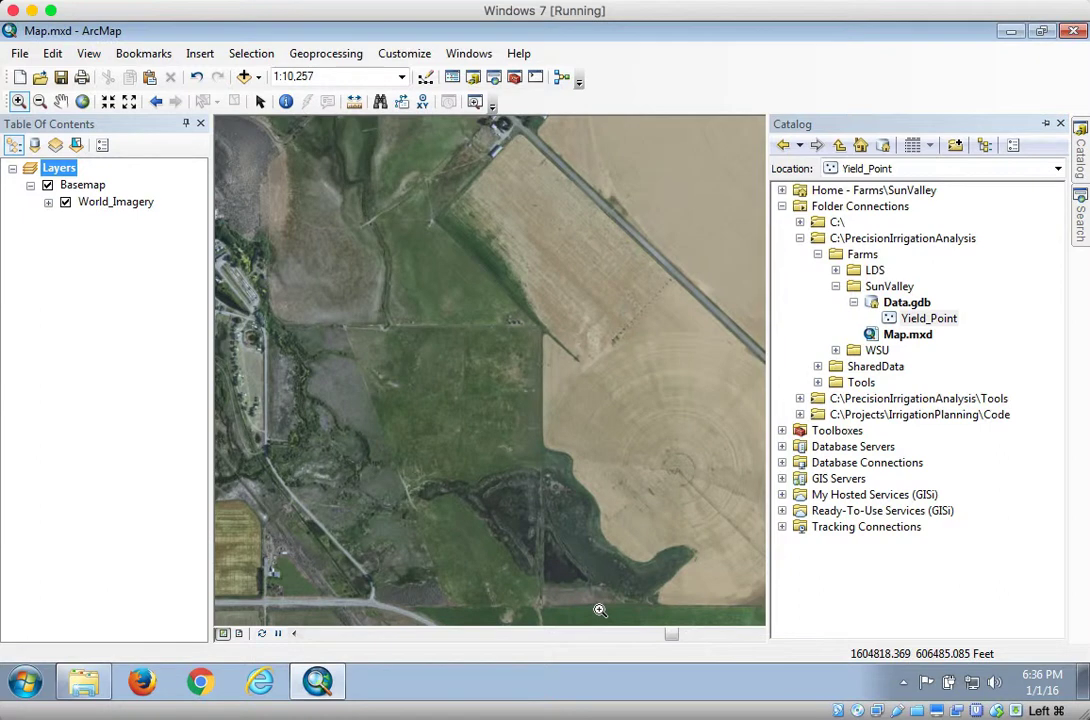
Add the Yield_Point feature class back to the map and review its renamed fields in the attribute table
drag(930, 318, 557, 304)
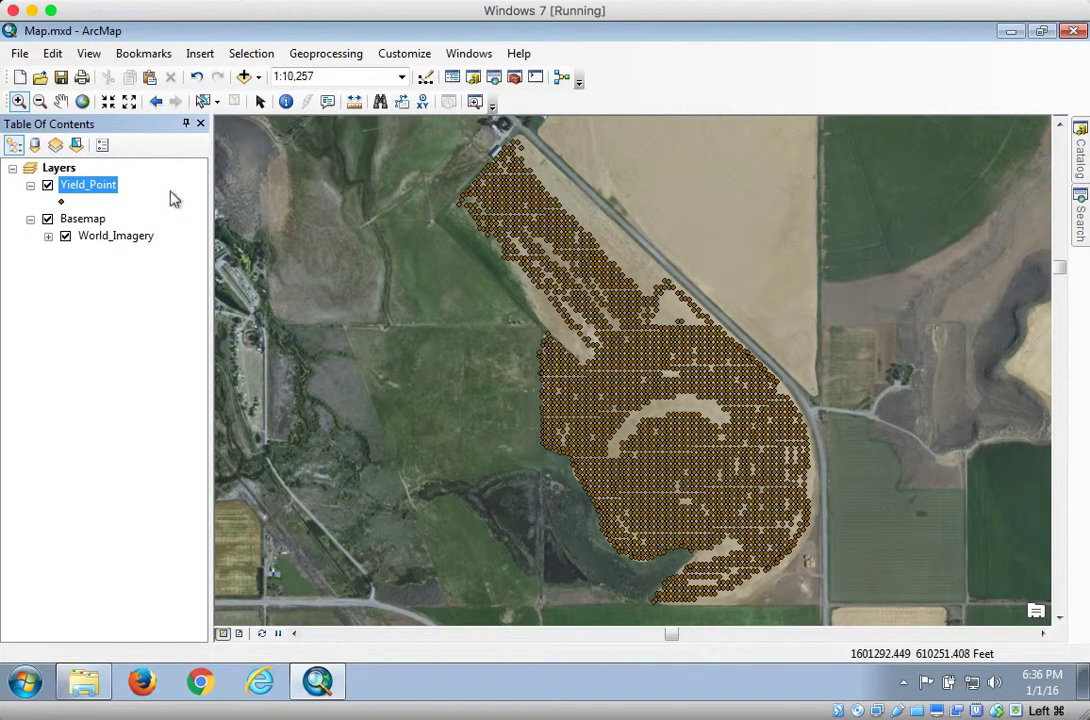
right_click(100, 186)
click(146, 238)
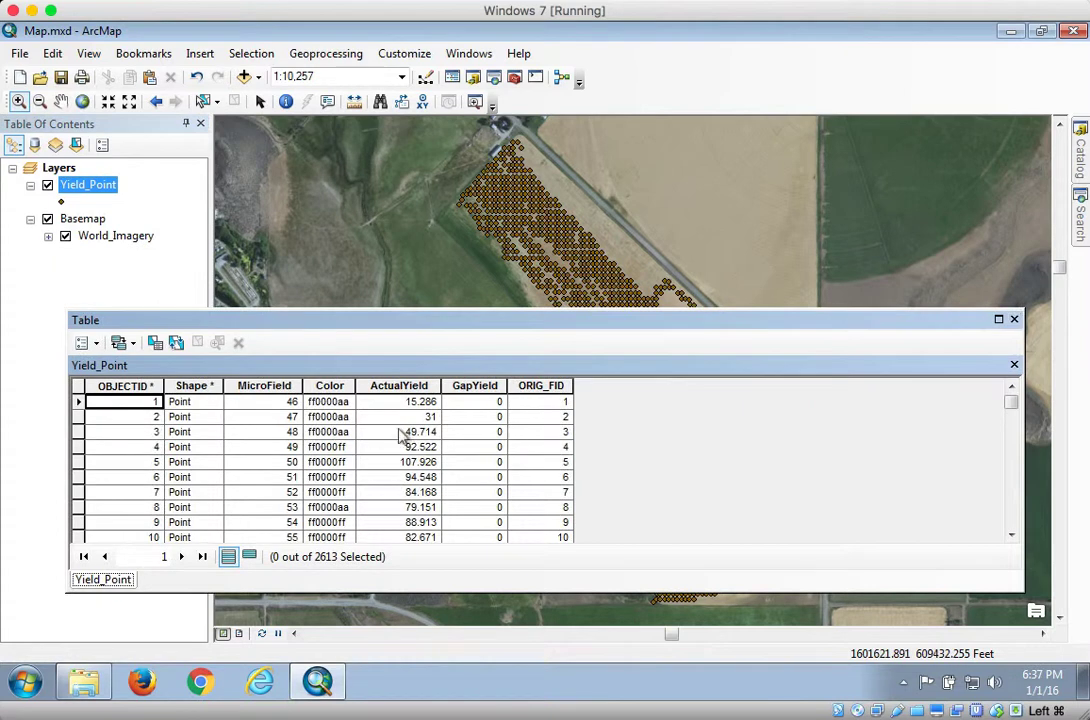
click(1014, 320)
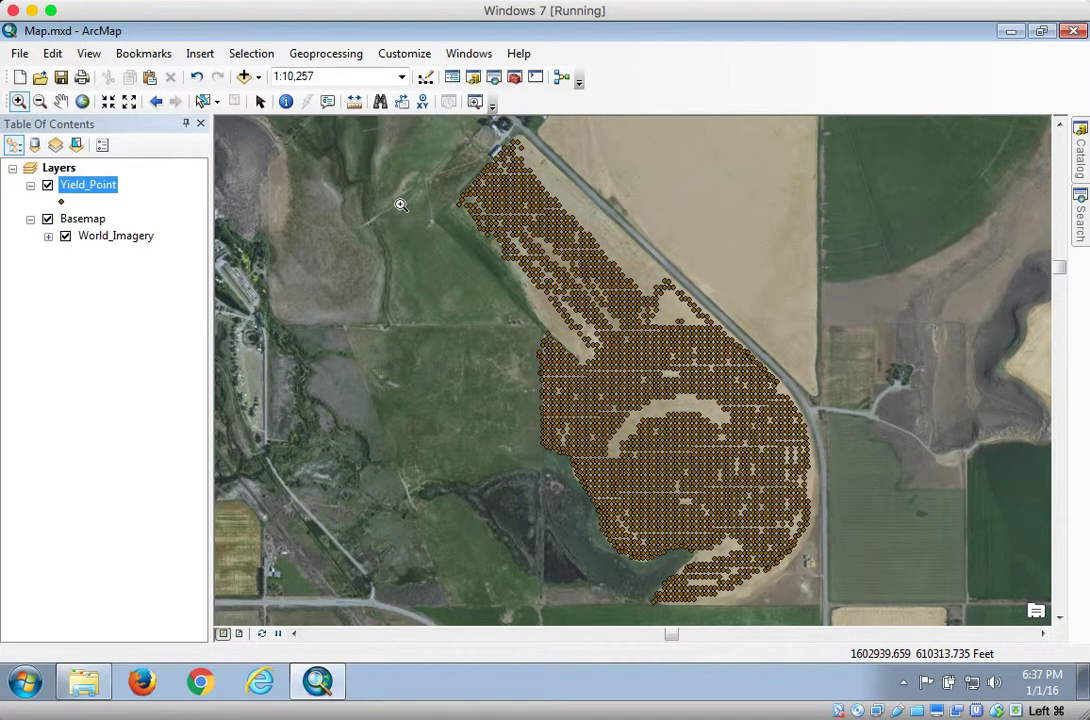